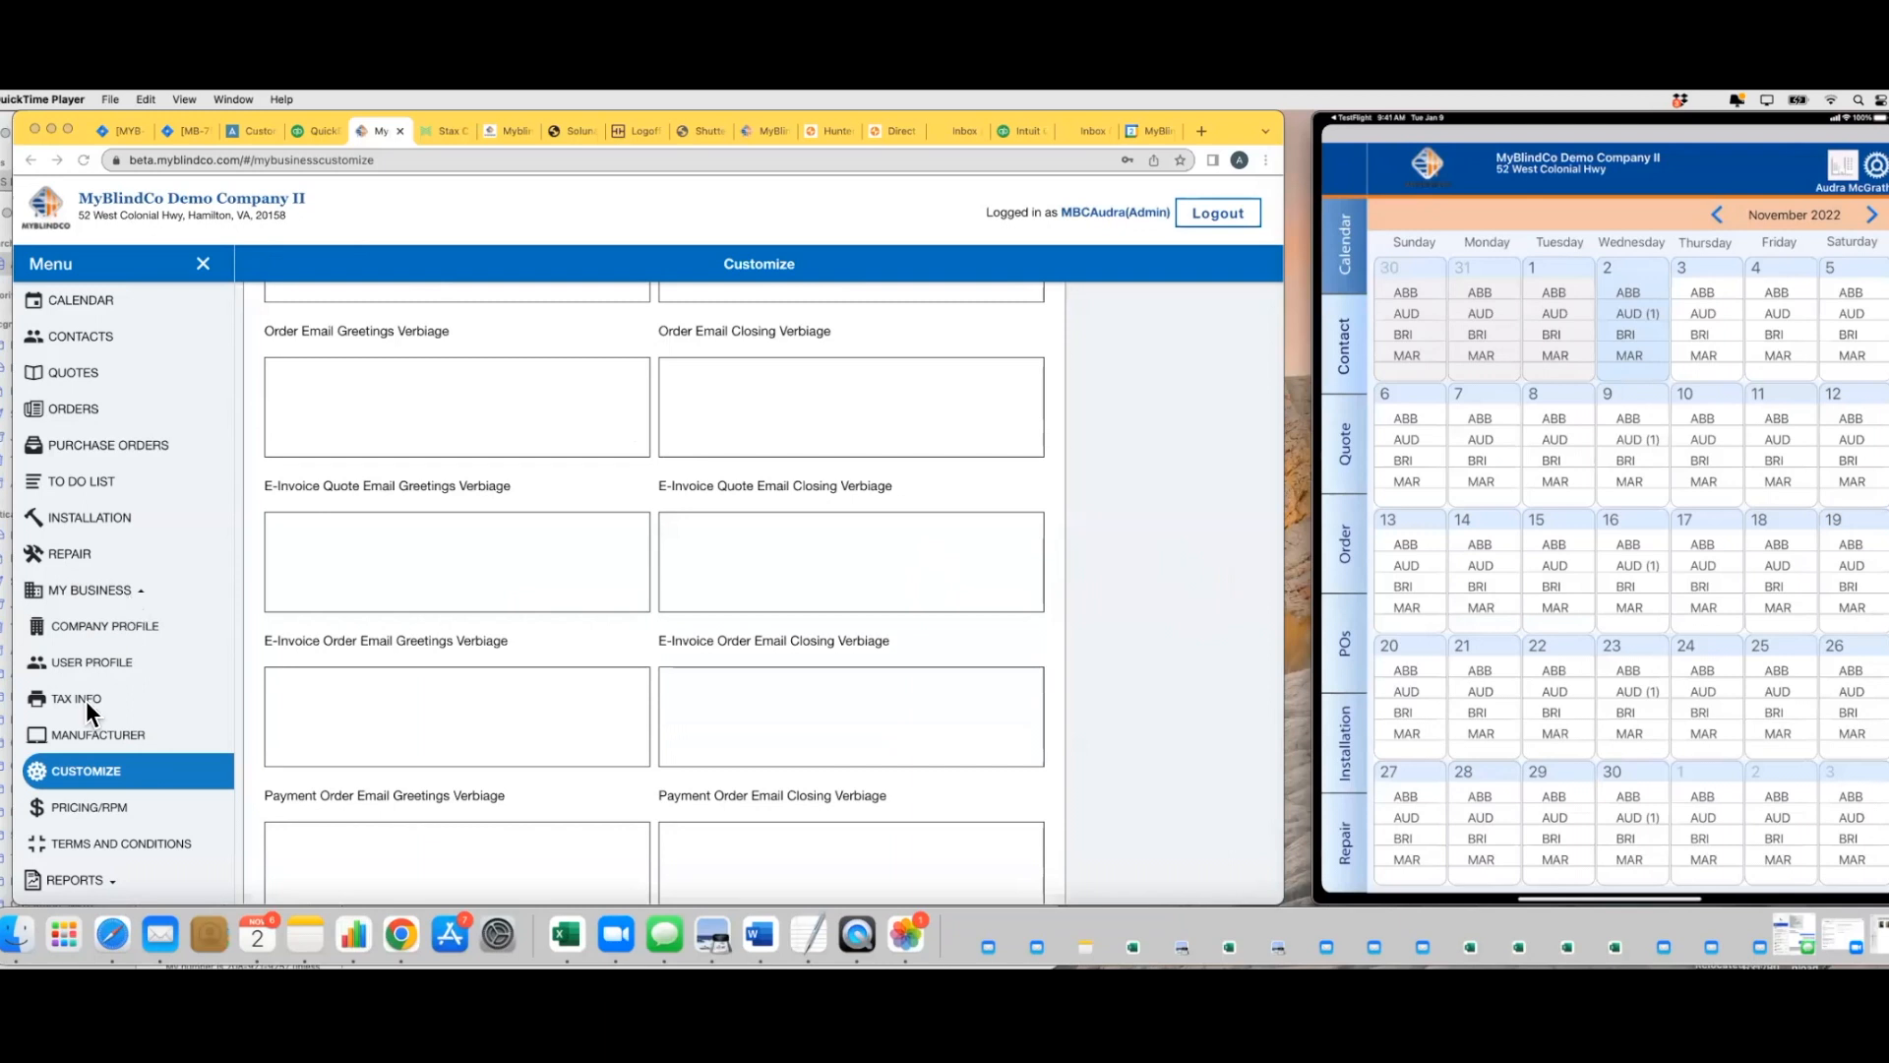
Enter "Thank you" as the Quote Email Greetings Verbiage and "Have a great day," as the Quote Email Closing Verbiage
{"action": "scroll", "coordinate": [441, 670], "scroll_direction": "up", "scroll_amount": 3}
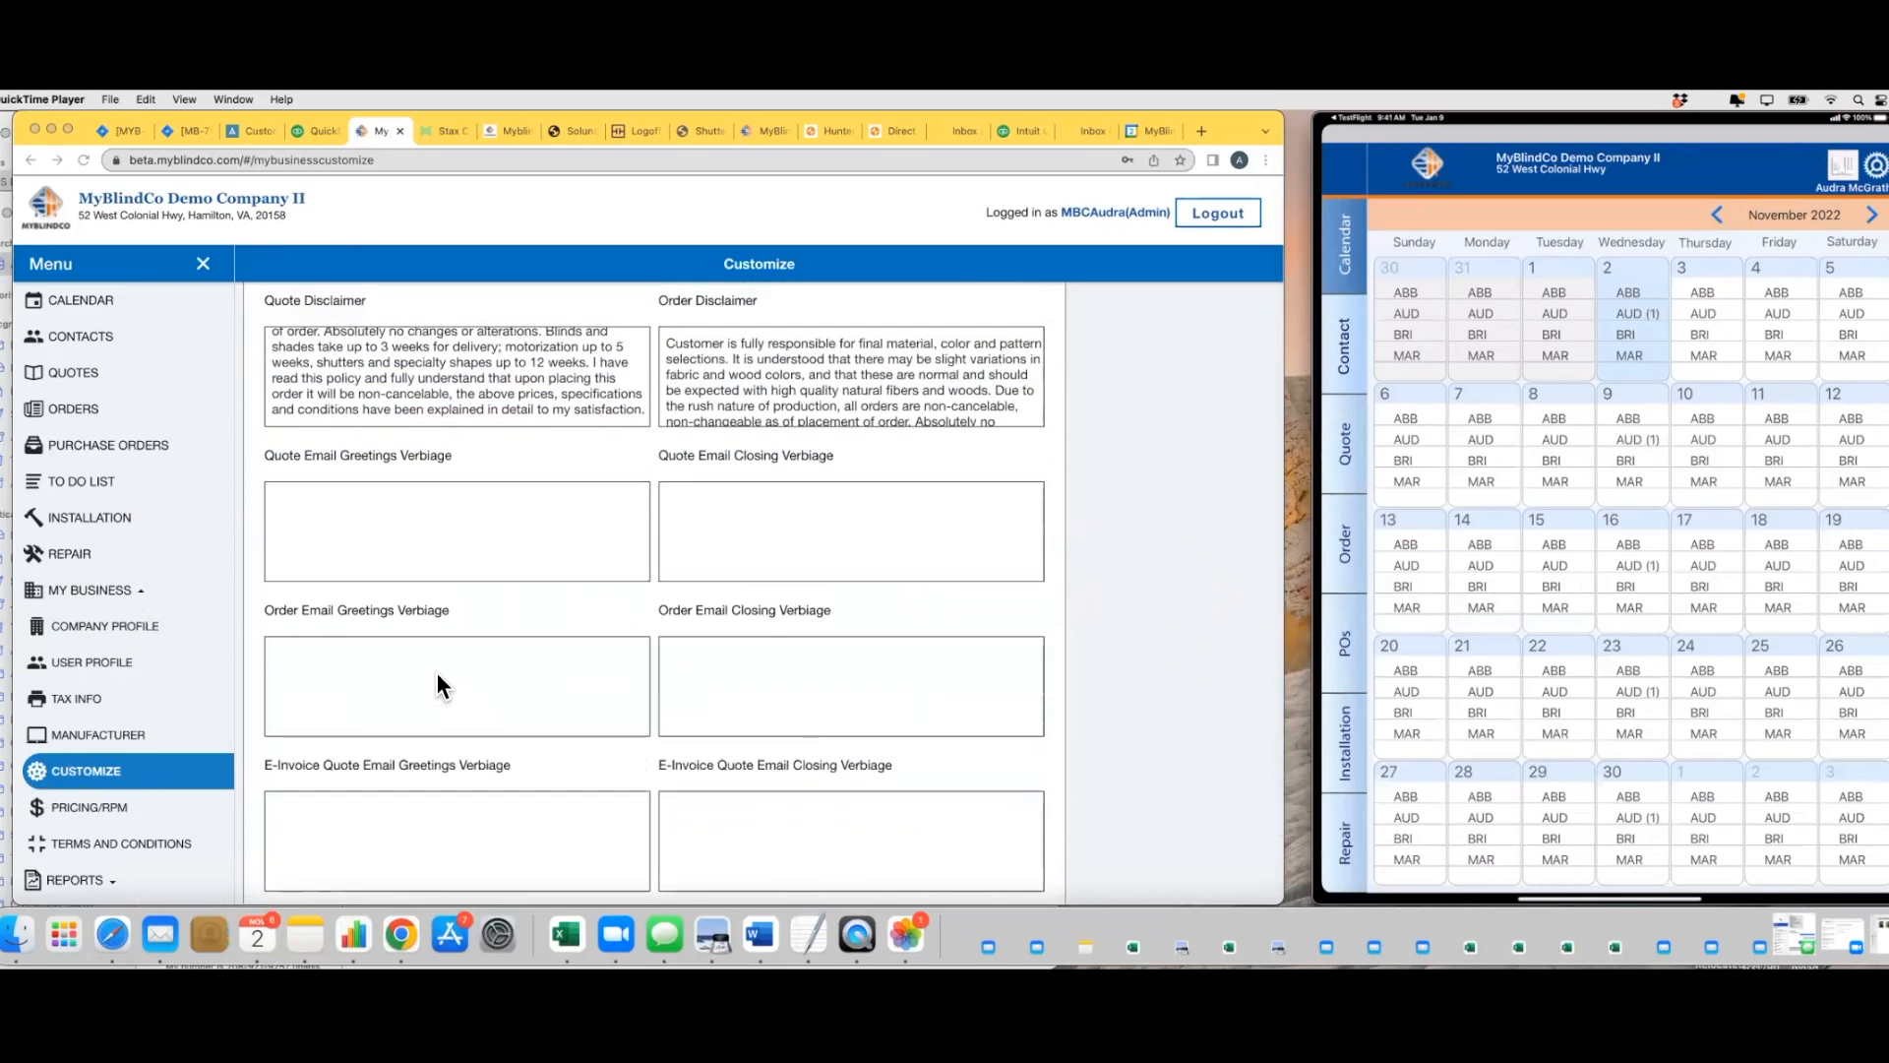
{"action": "scroll", "coordinate": [440, 670], "scroll_direction": "up", "scroll_amount": 2}
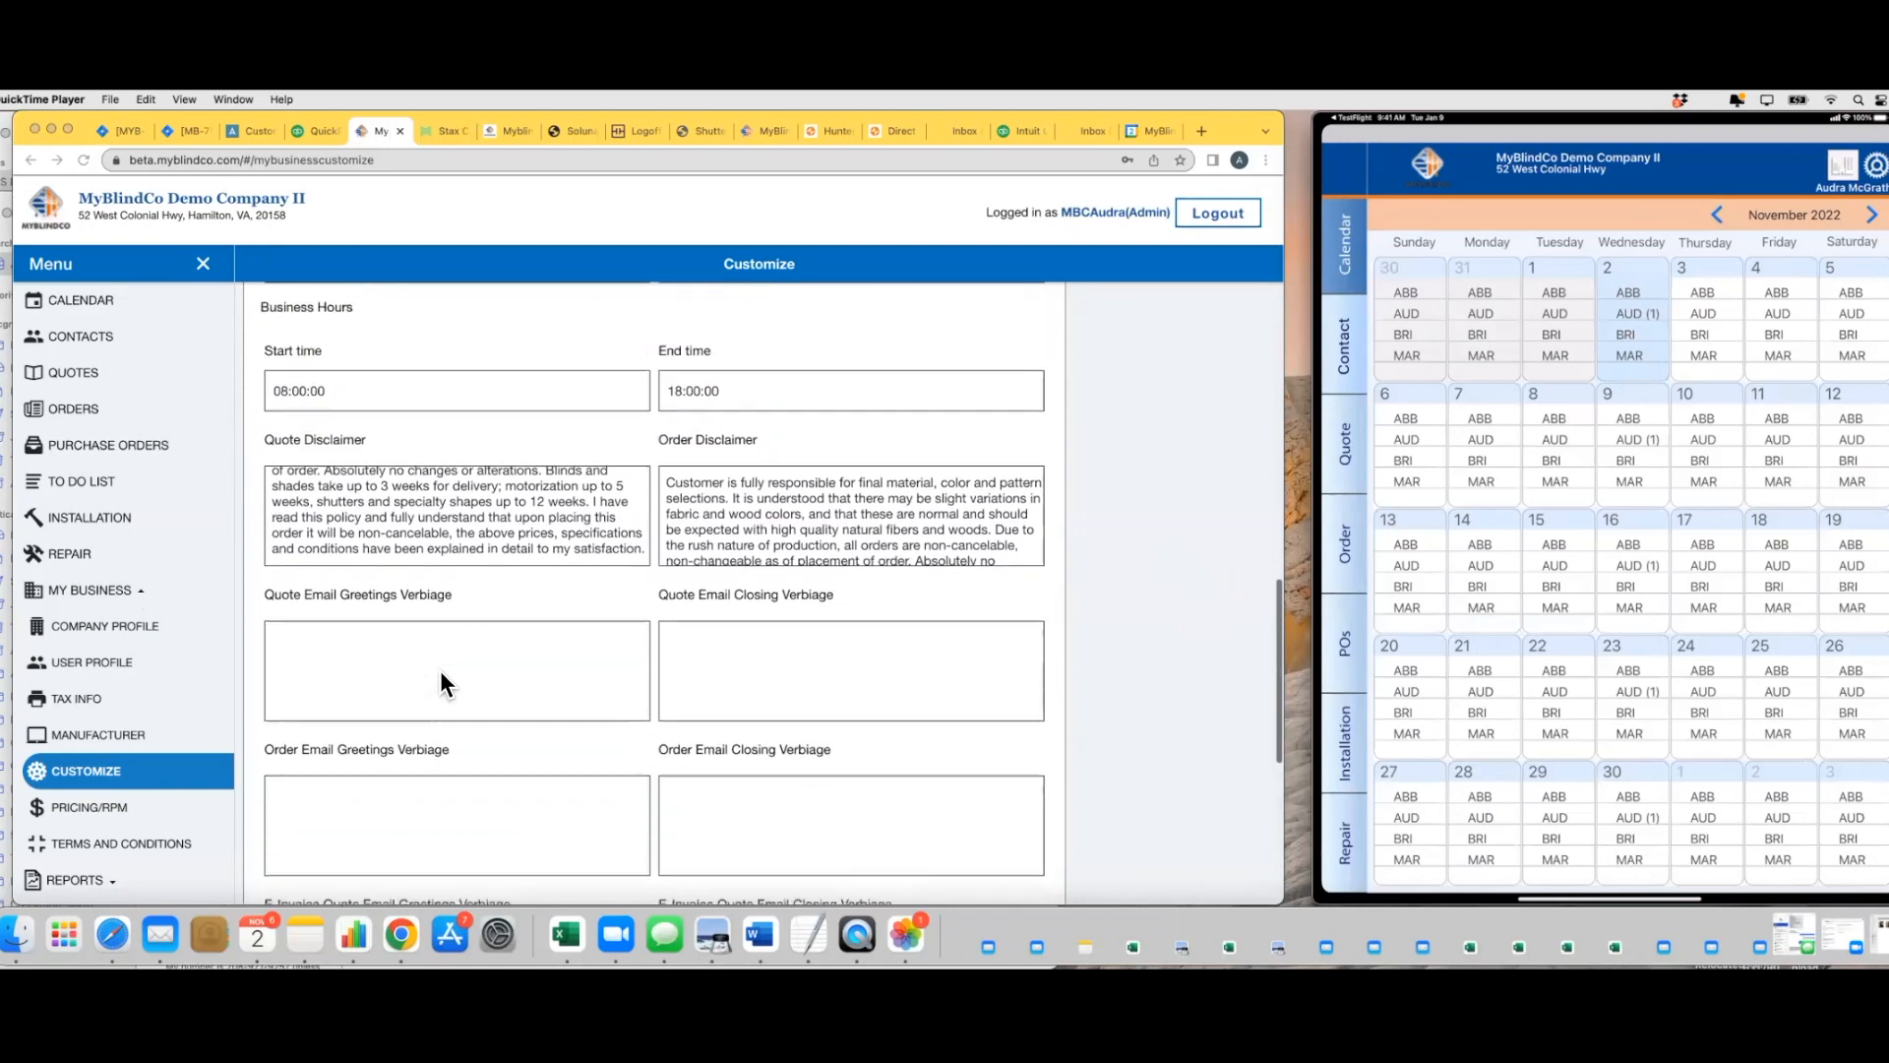
{"action": "scroll", "coordinate": [440, 670], "scroll_direction": "down", "scroll_amount": 3}
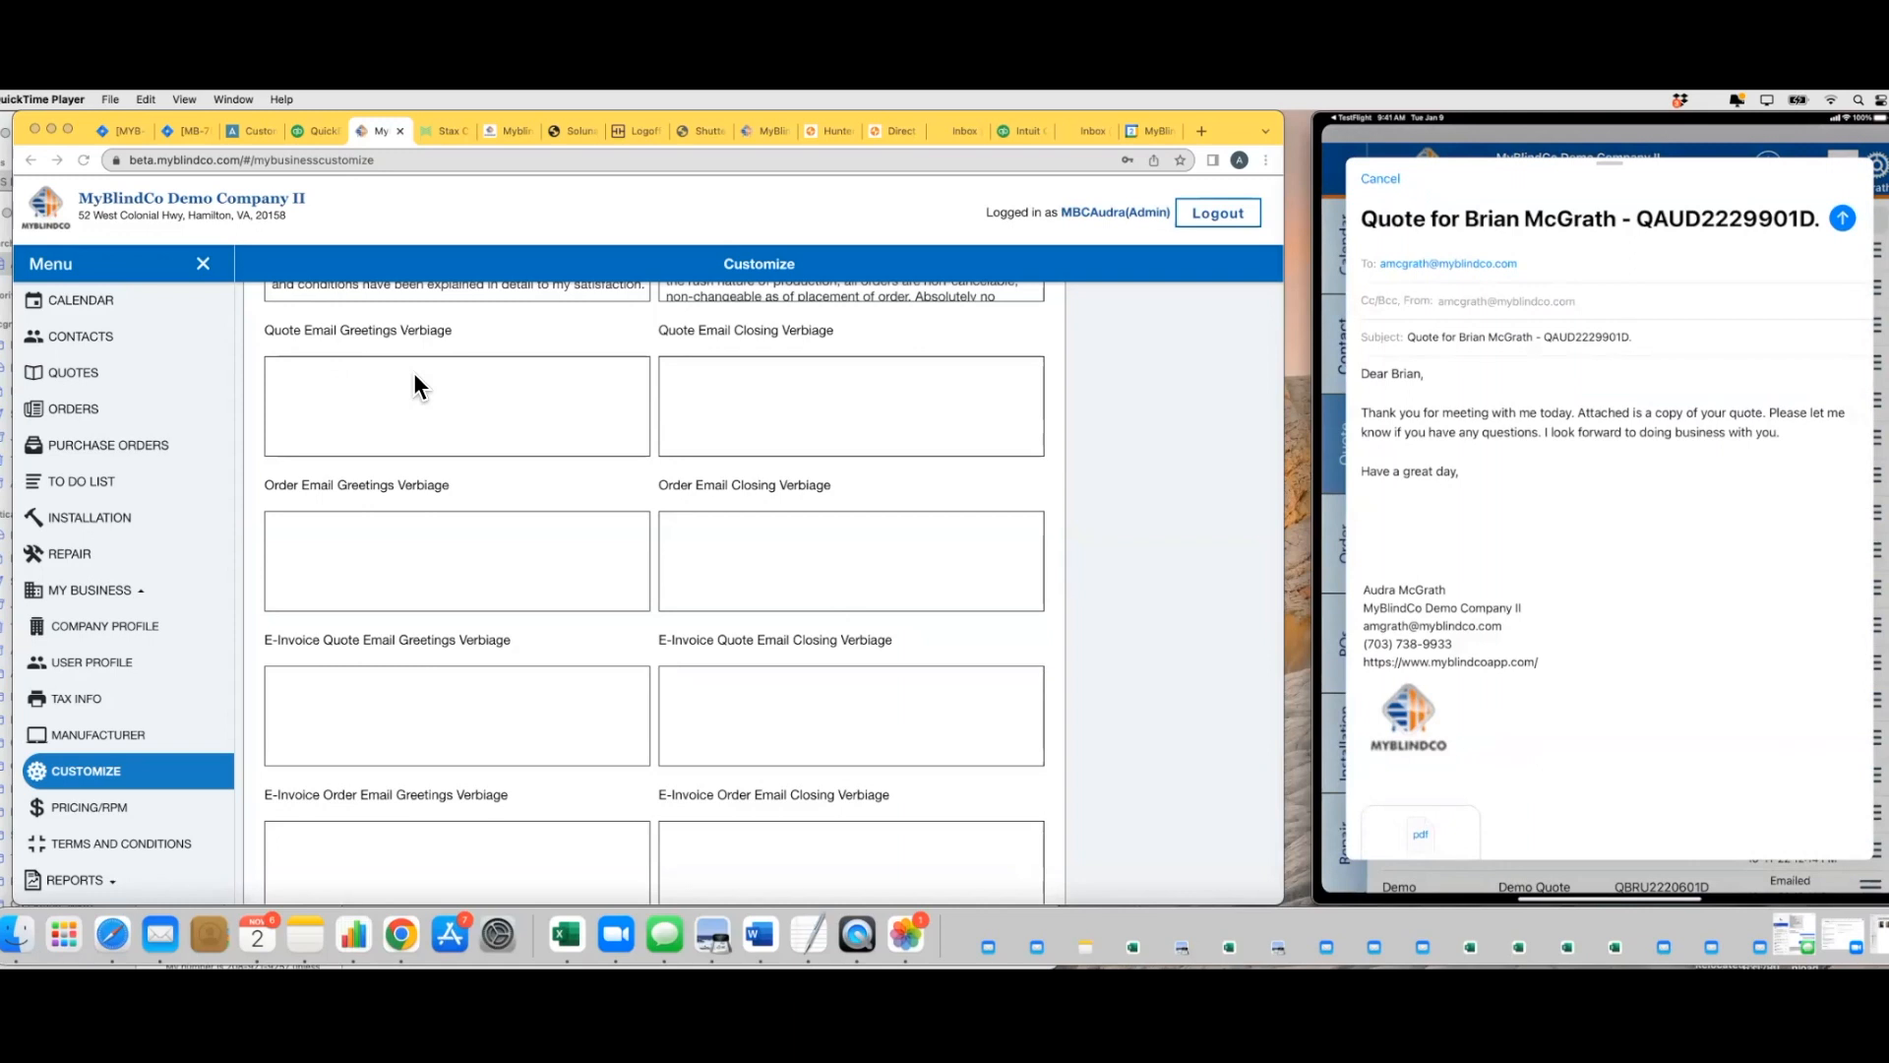
{"action": "left_click", "coordinate": [312, 382]}
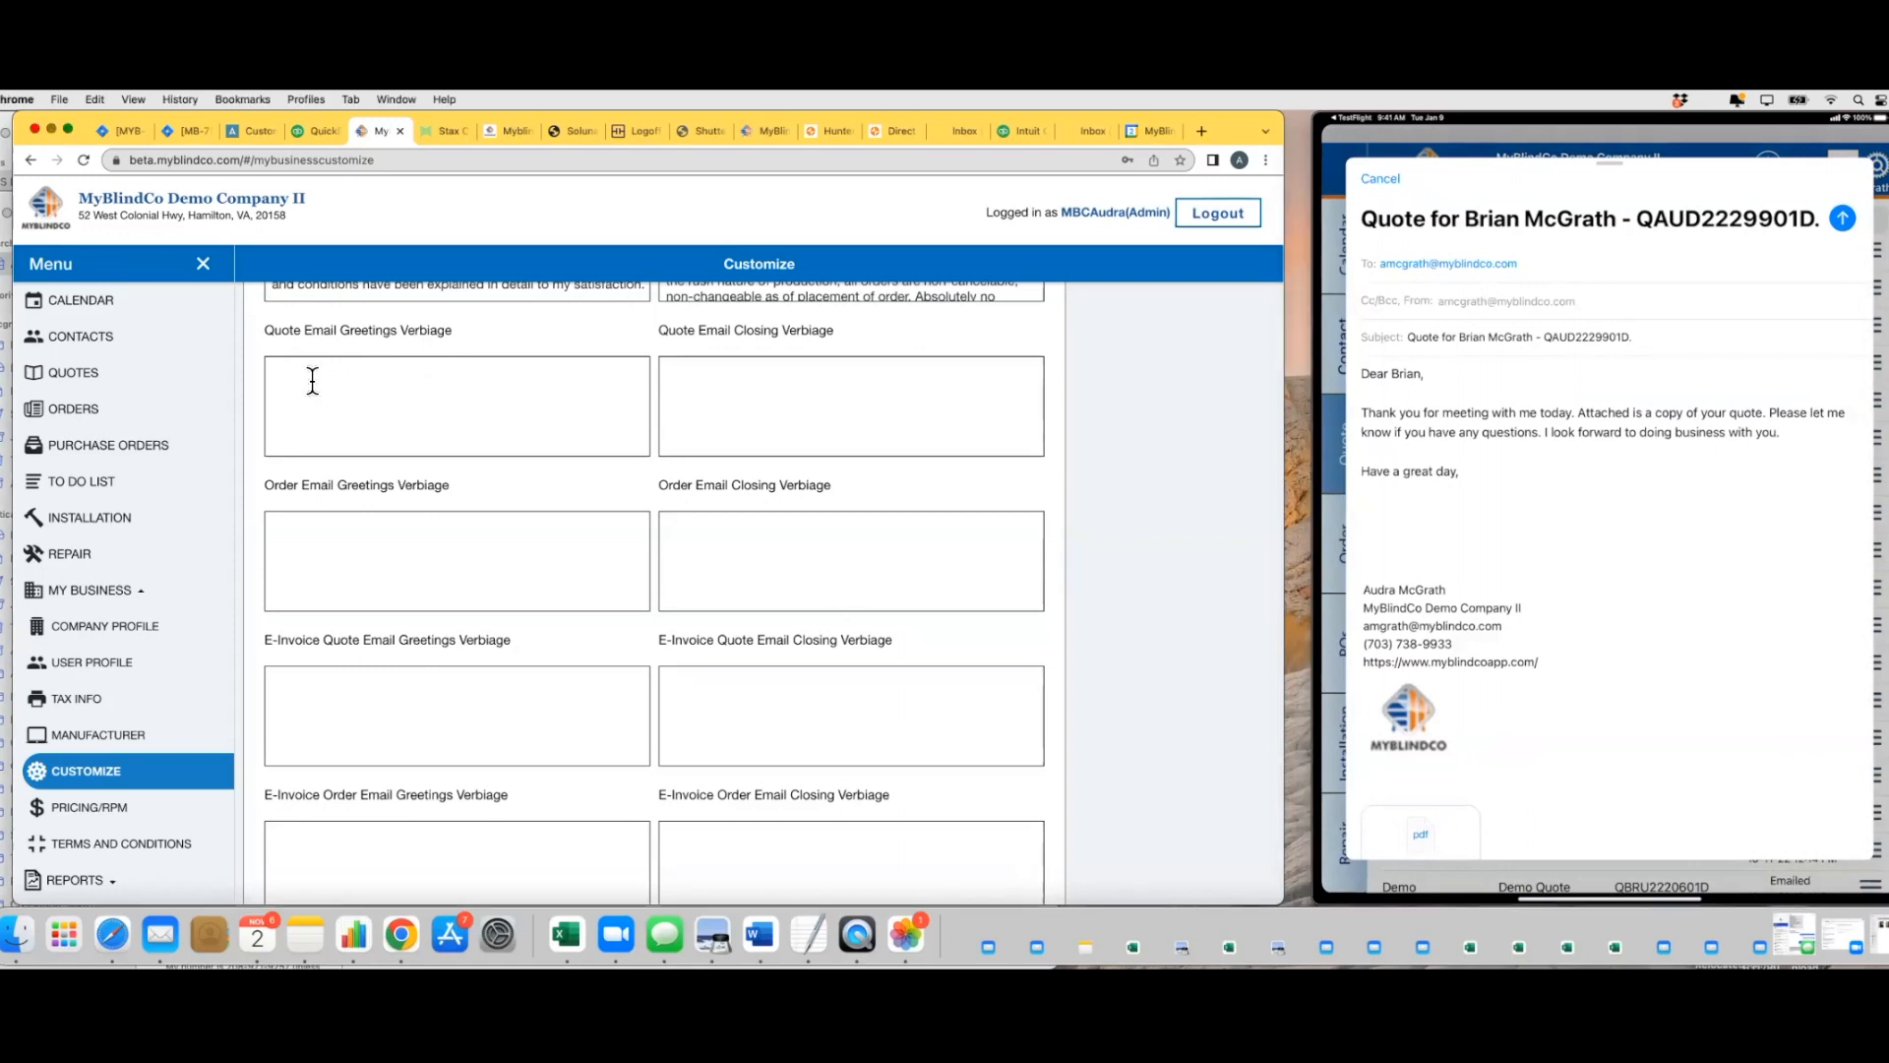
{"action": "type", "text": "Thank you"}
{"action": "left_click", "coordinate": [748, 384]}
{"action": "type", "text": "Have a great day,"}
Copy the quote closing text into the Order Email Closing Verbiage and enter "Thank you for your Order" as the order greeting
{"action": "left_click_drag", "start_coordinate": [664, 374], "coordinate": [730, 345]}
{"action": "key", "text": "super+c"}
{"action": "right_click", "coordinate": [730, 370]}
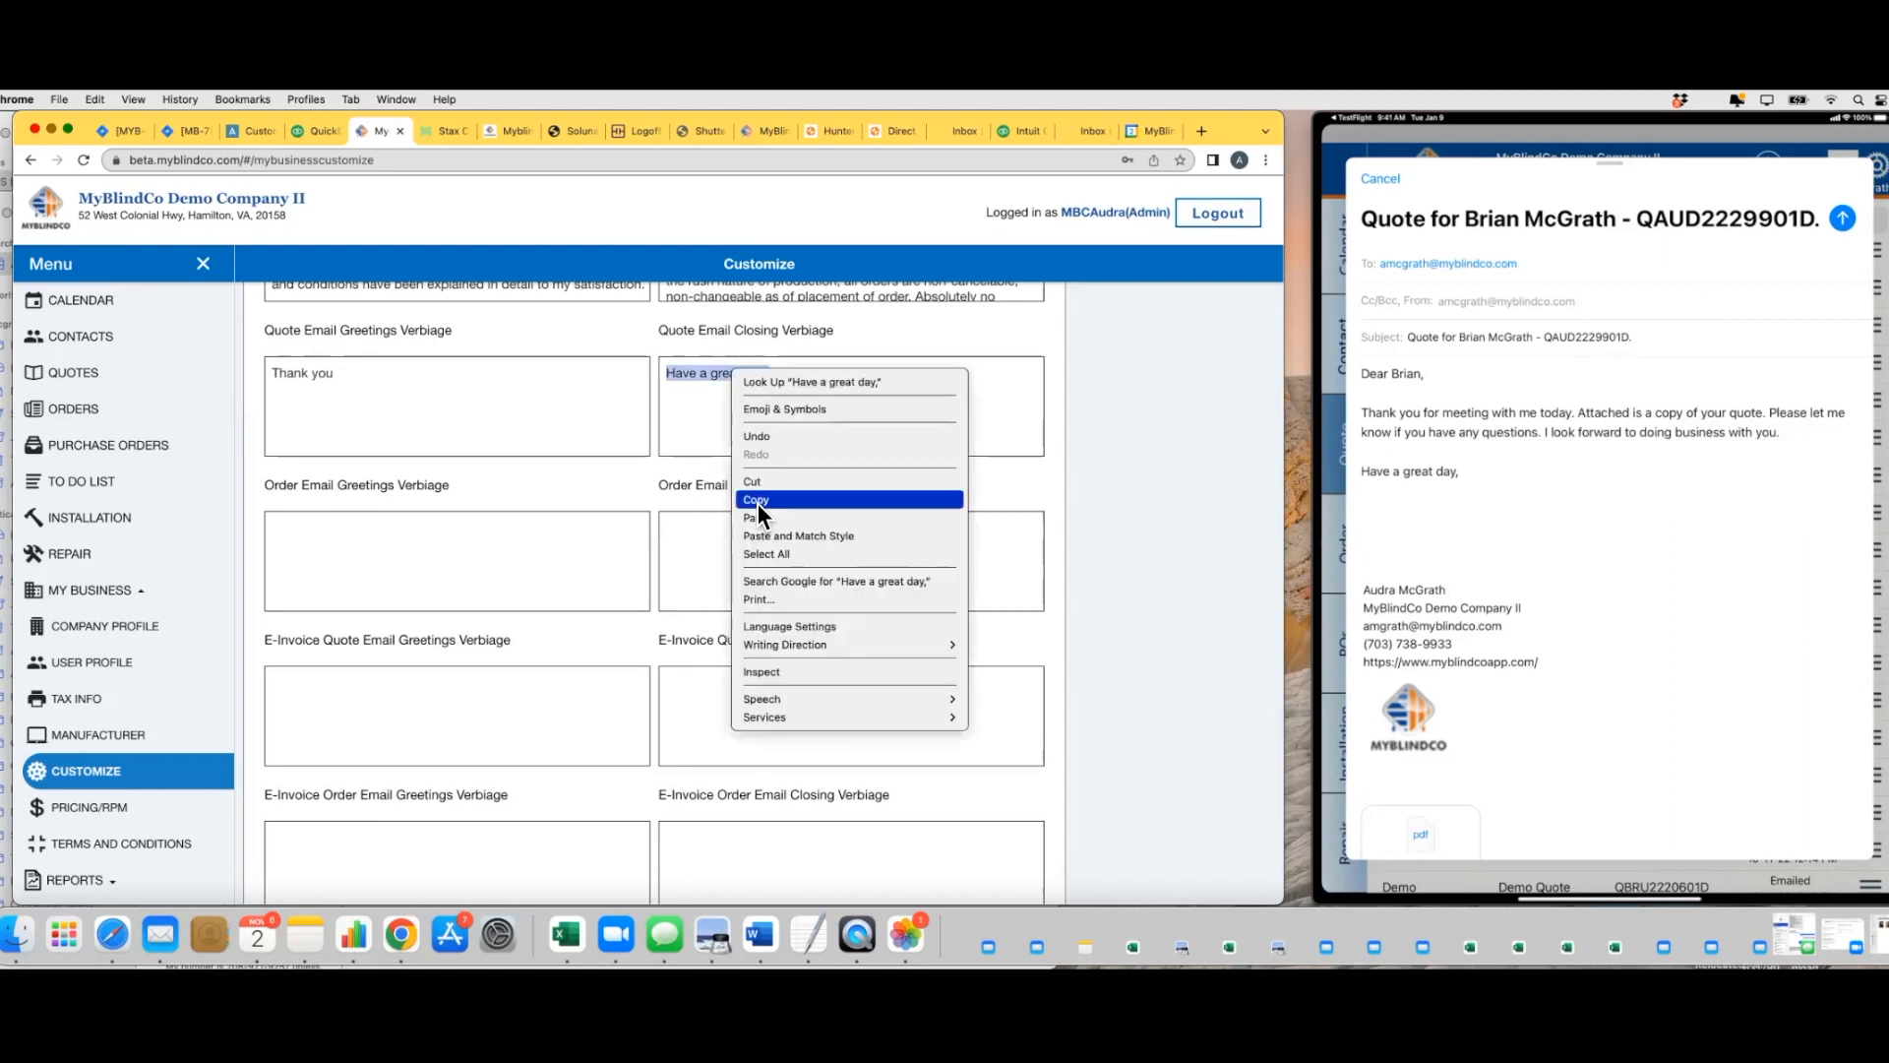
{"action": "left_click", "coordinate": [696, 527]}
{"action": "key", "text": "super+v"}
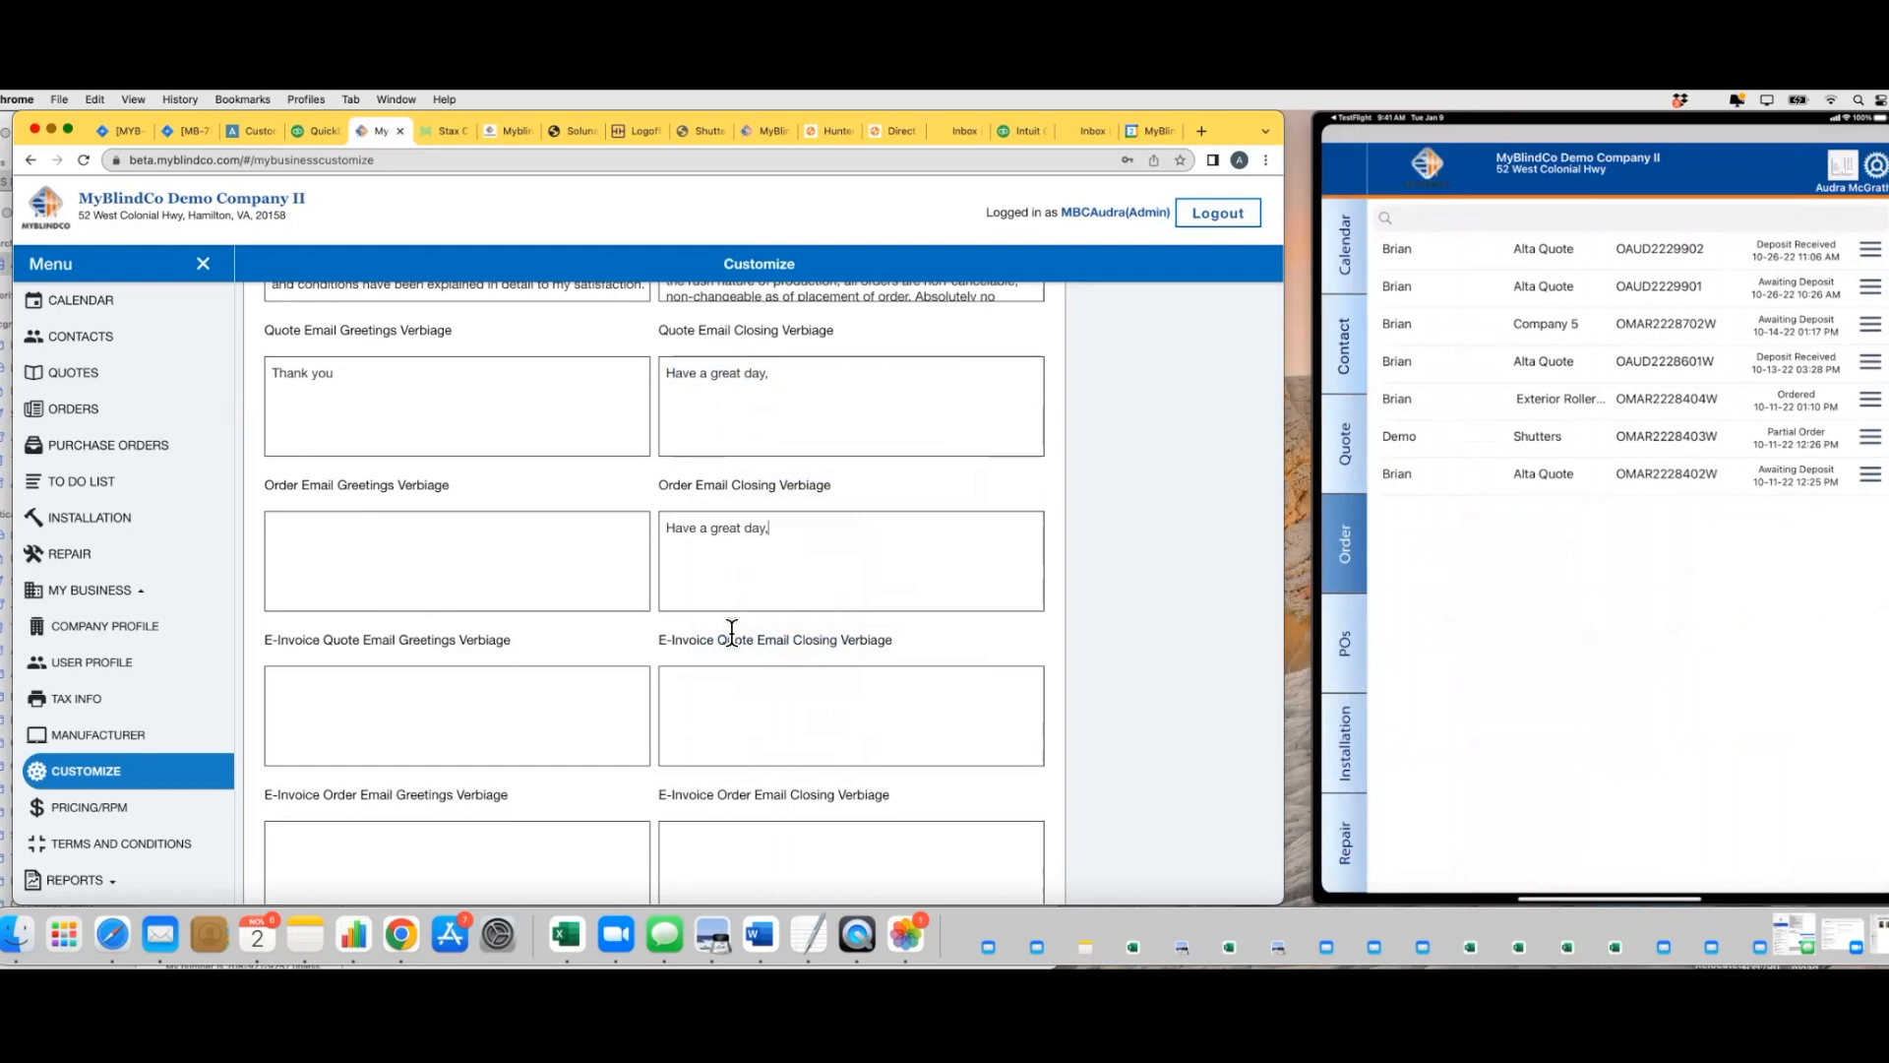
{"action": "left_click", "coordinate": [337, 544]}
{"action": "type", "text": "Thank"}
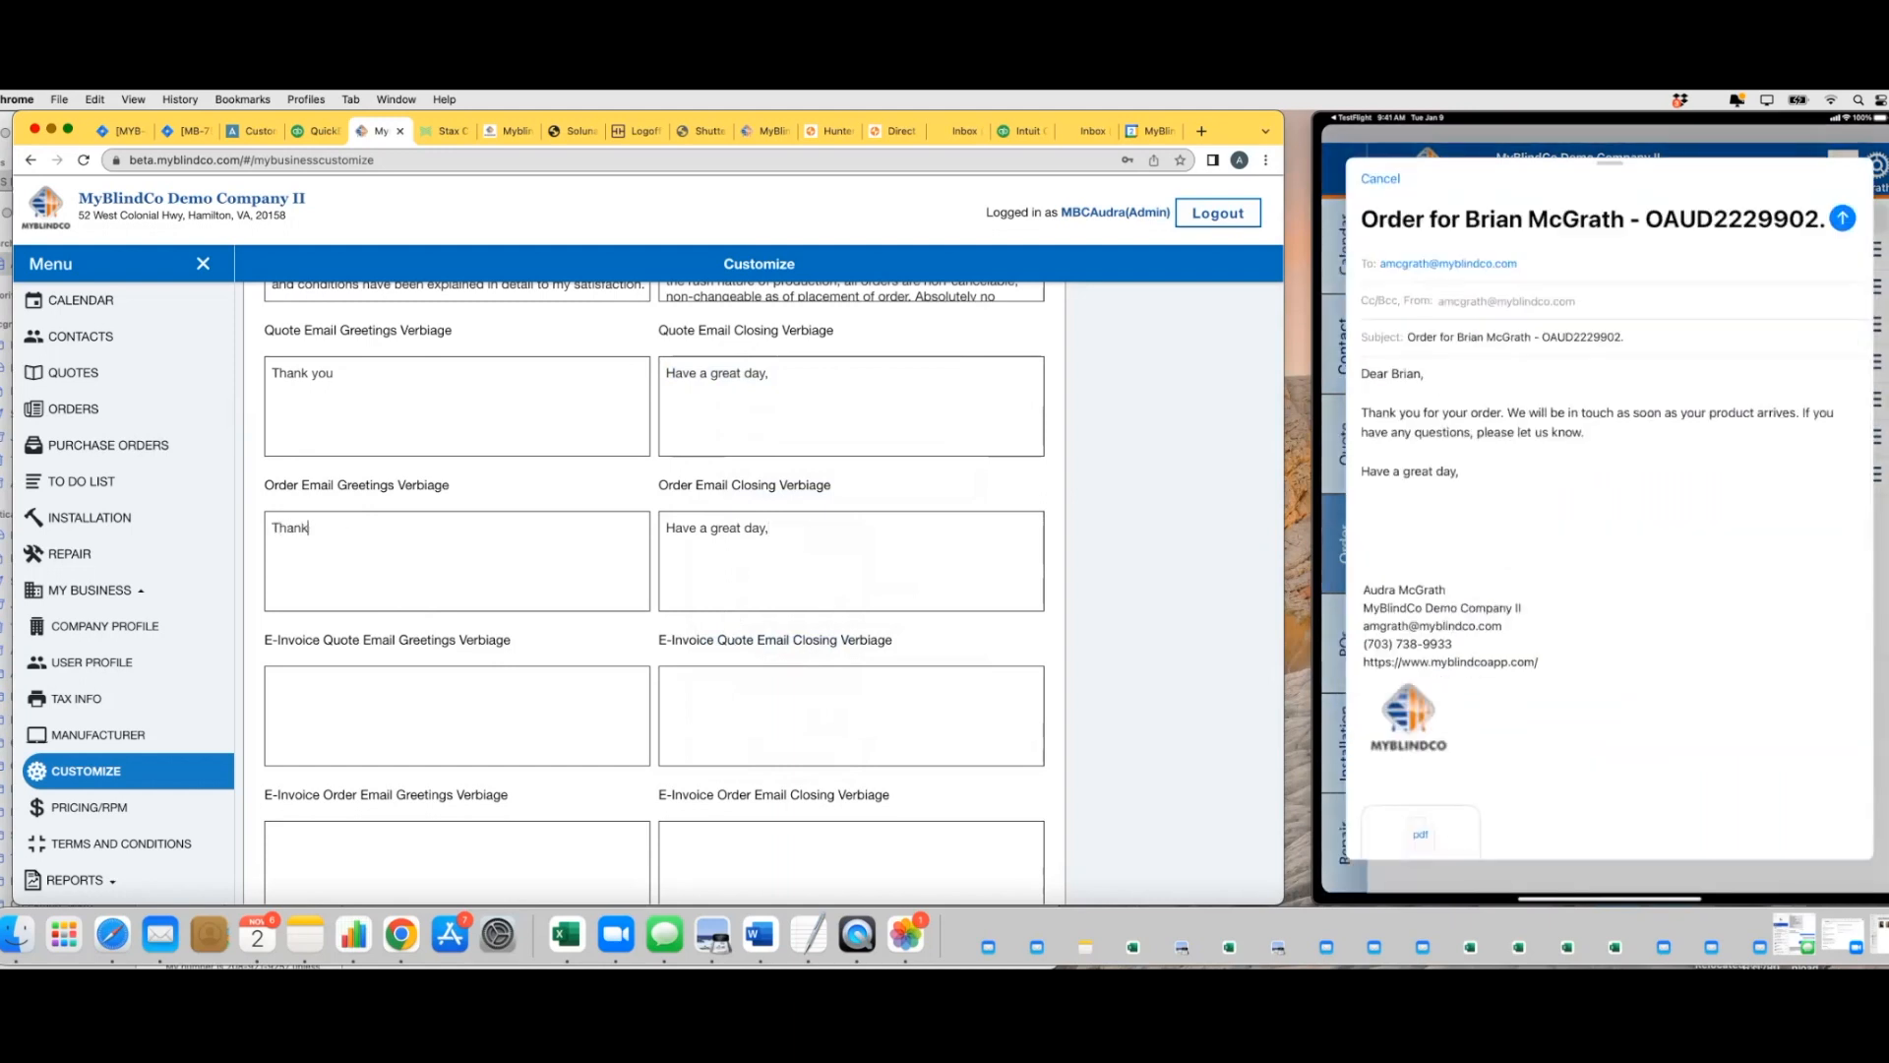
{"action": "type", "text": " you for your Order"}
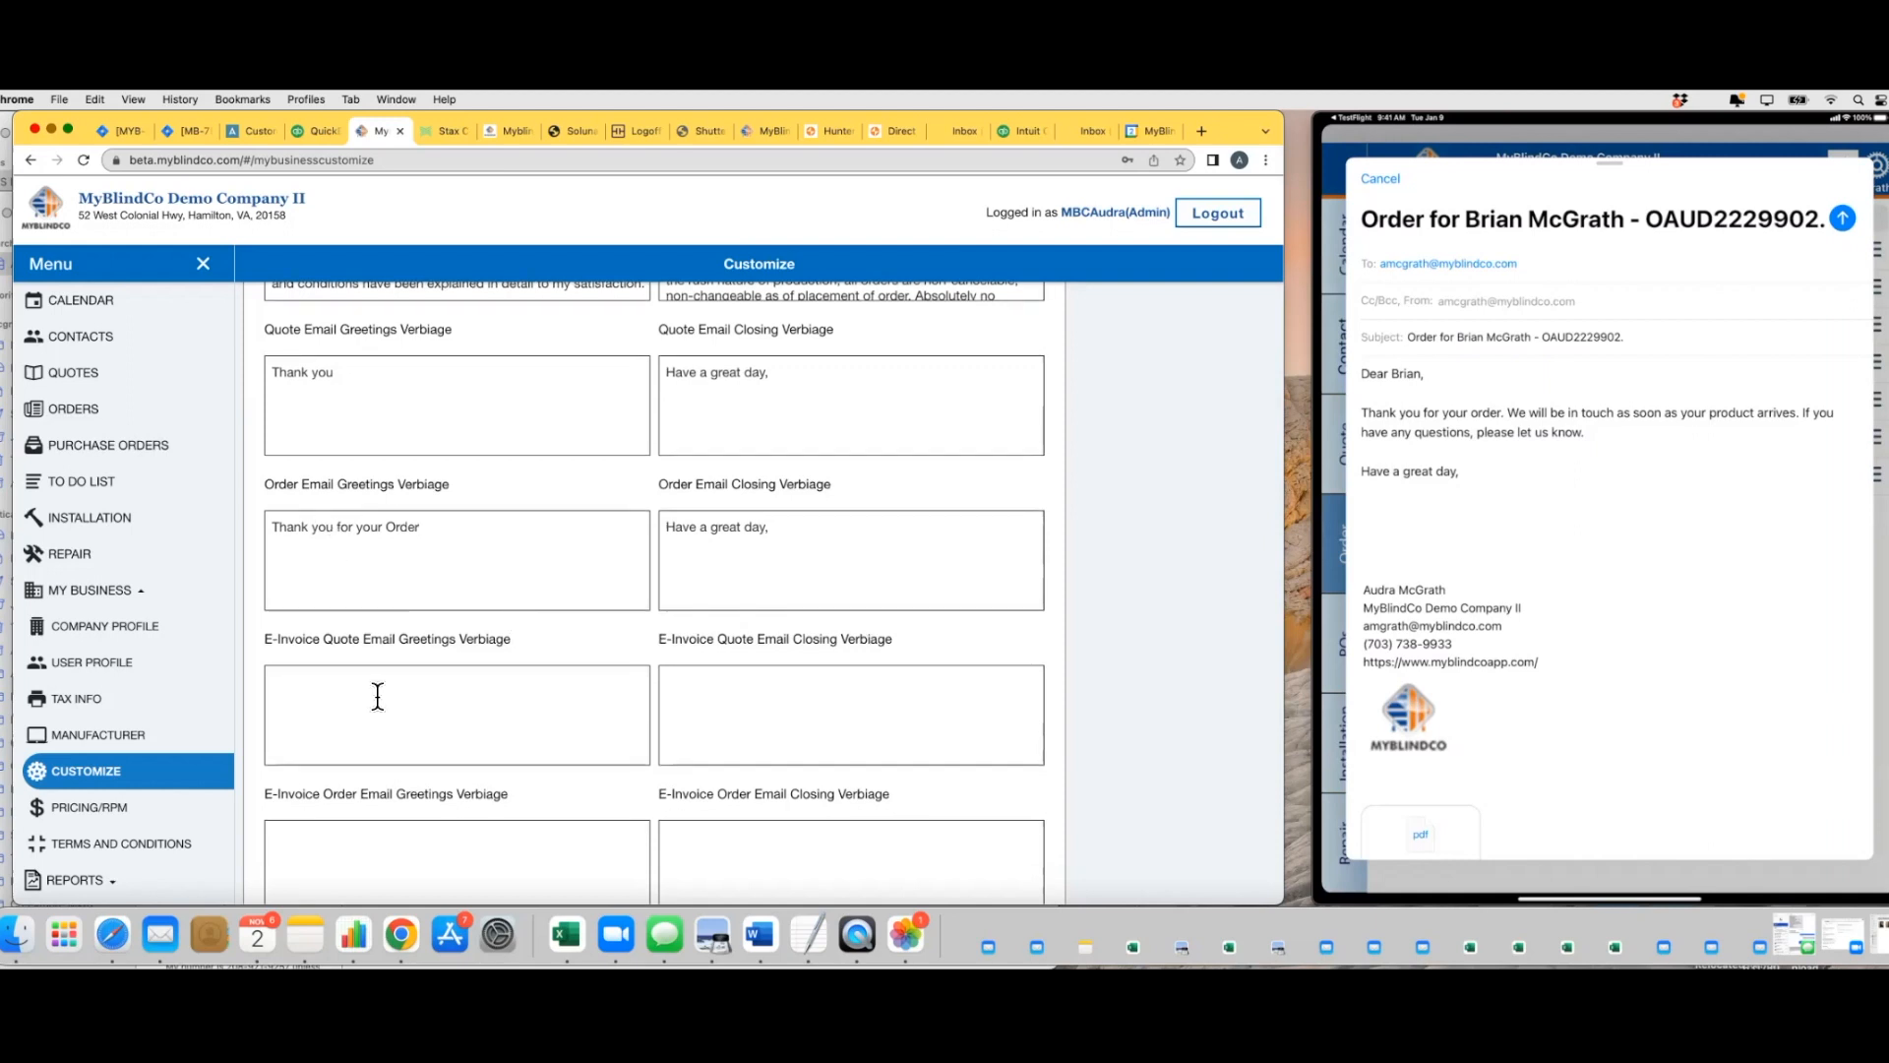
{"action": "scroll", "coordinate": [472, 680], "scroll_direction": "down", "scroll_amount": 3}
{"action": "scroll", "coordinate": [492, 662], "scroll_direction": "down", "scroll_amount": 1}
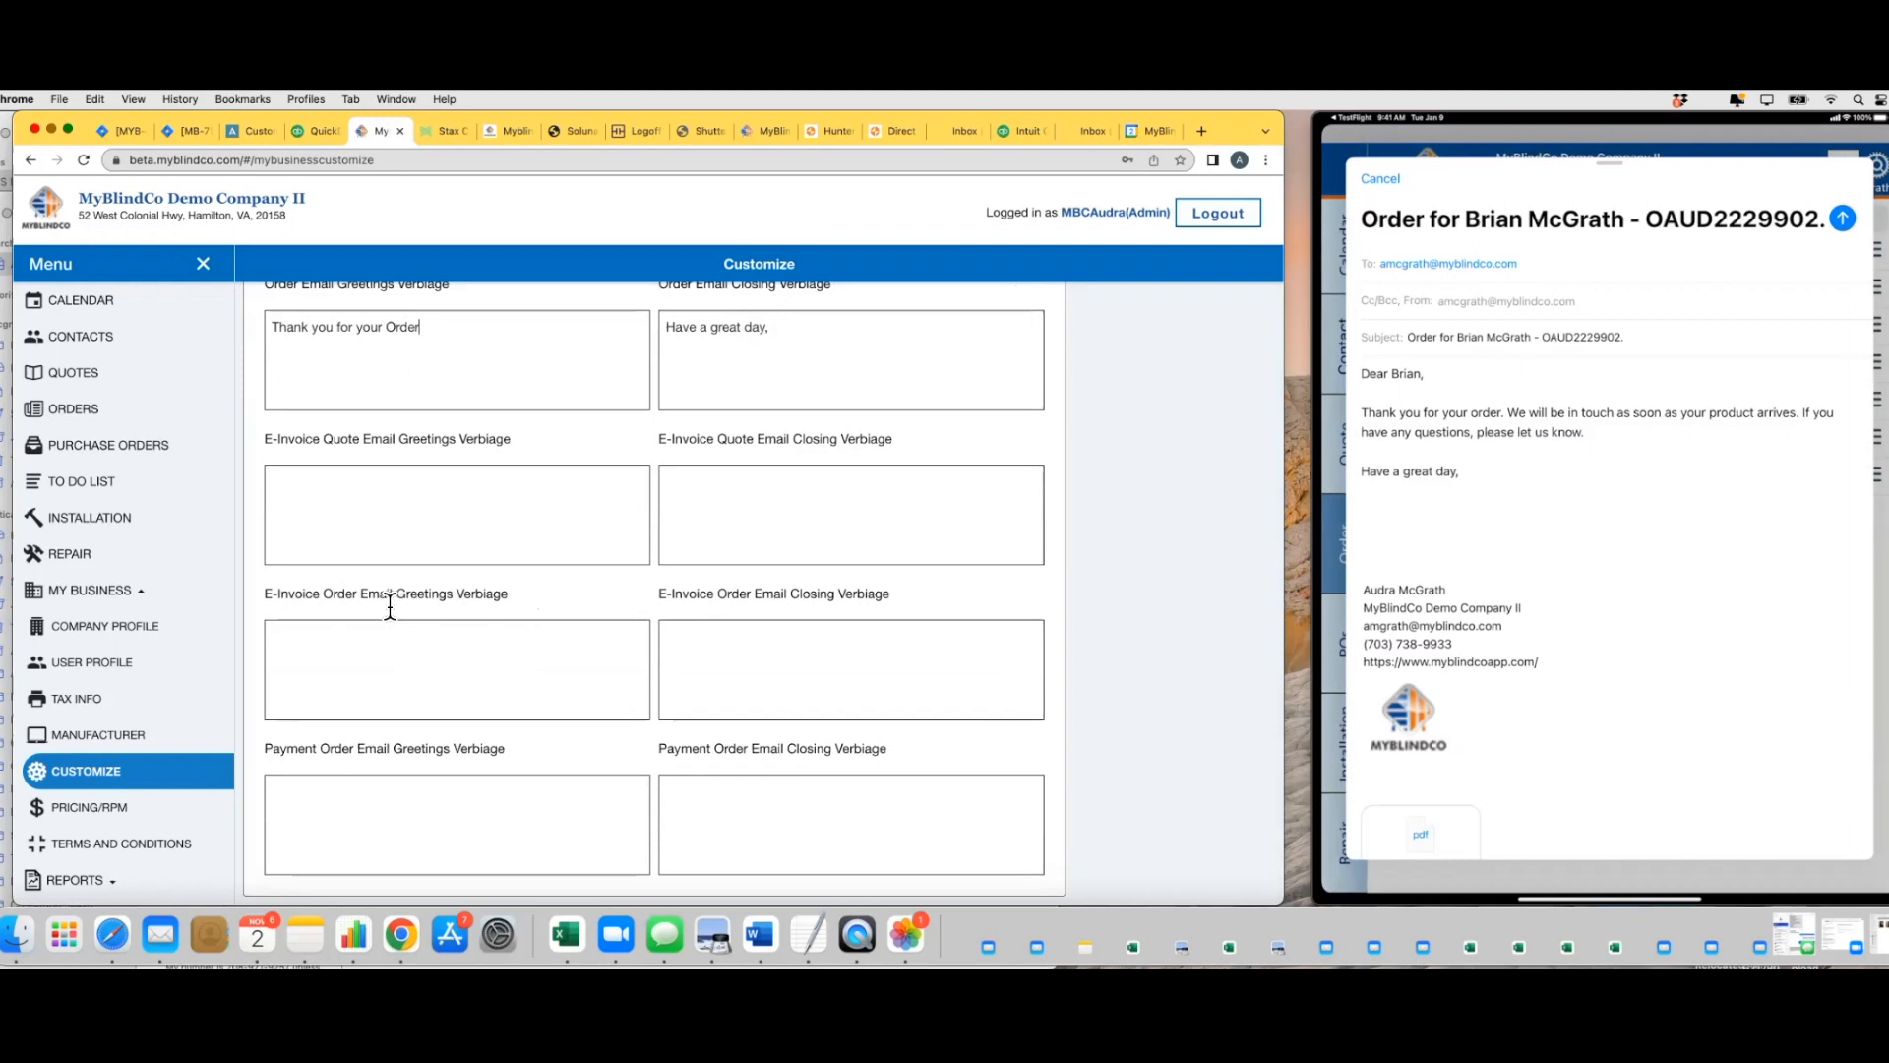
Open the e-invoice message for the most recently updated quote in the Quotes list
{"action": "left_click", "coordinate": [120, 382]}
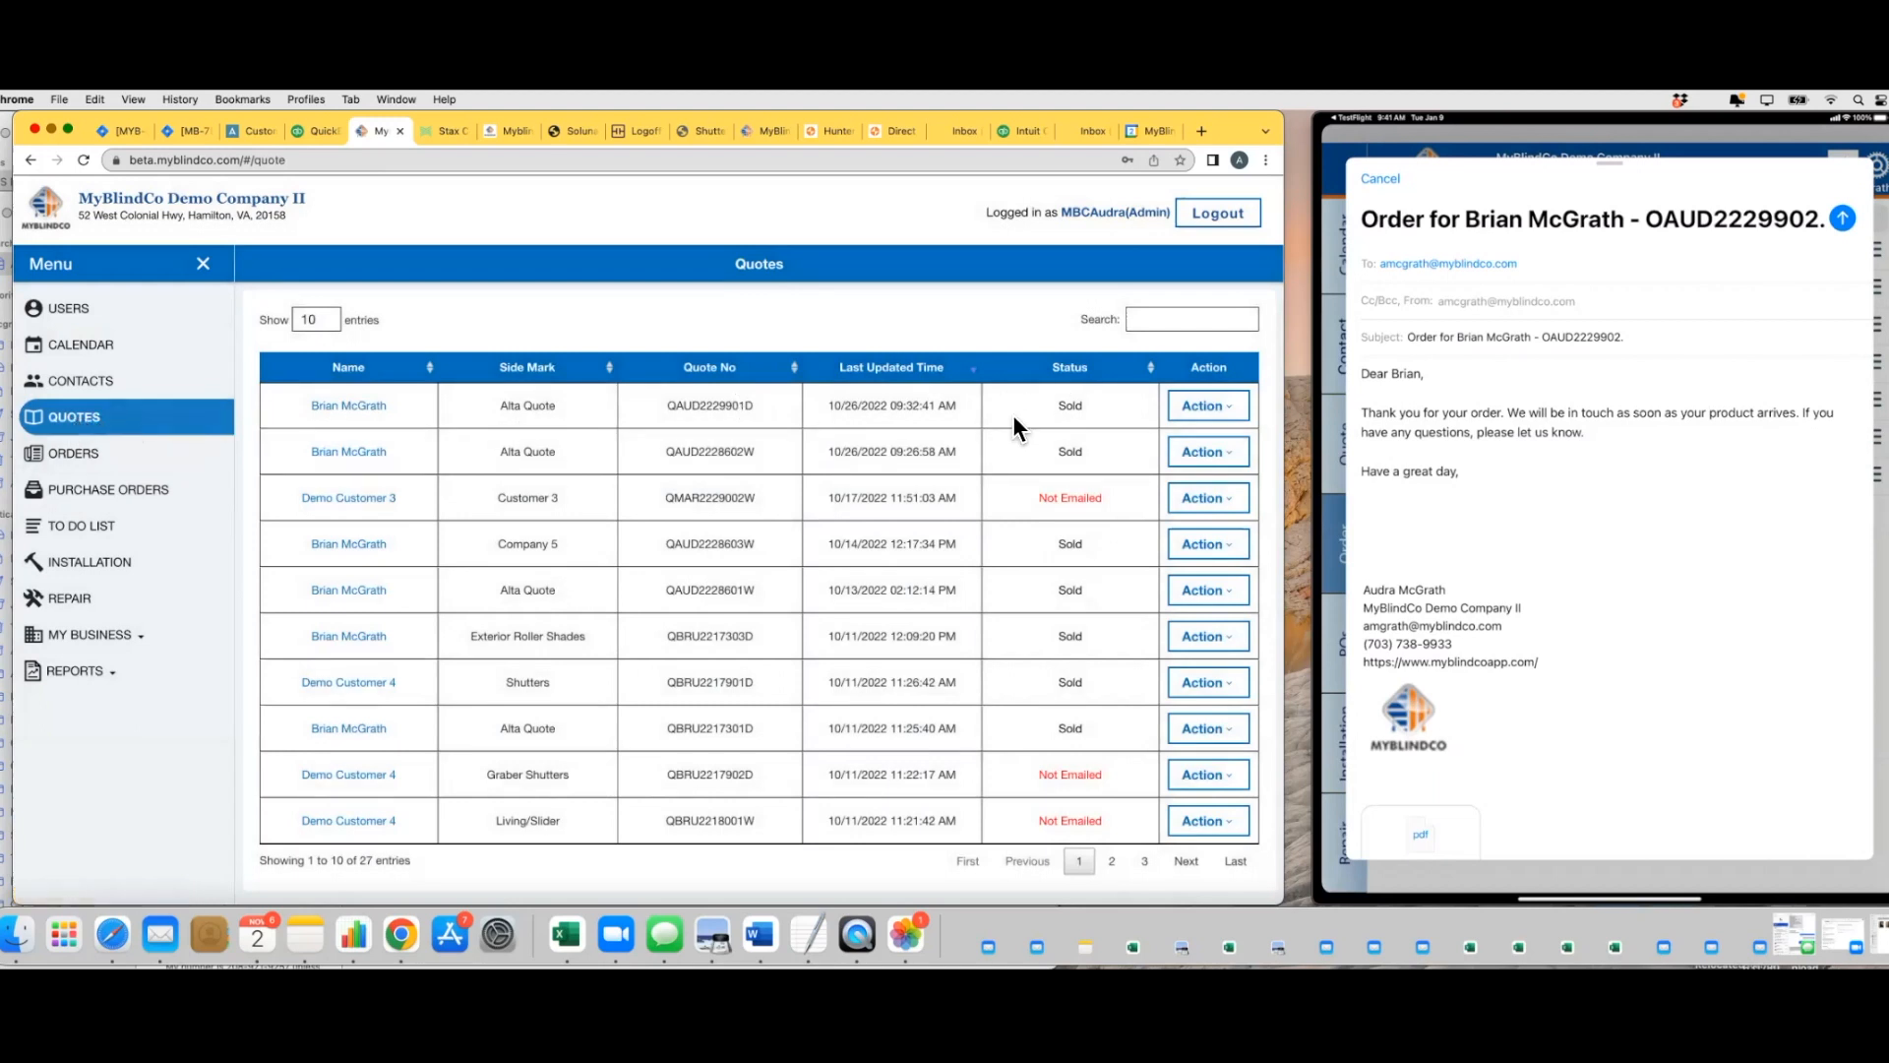
{"action": "left_click", "coordinate": [1221, 409]}
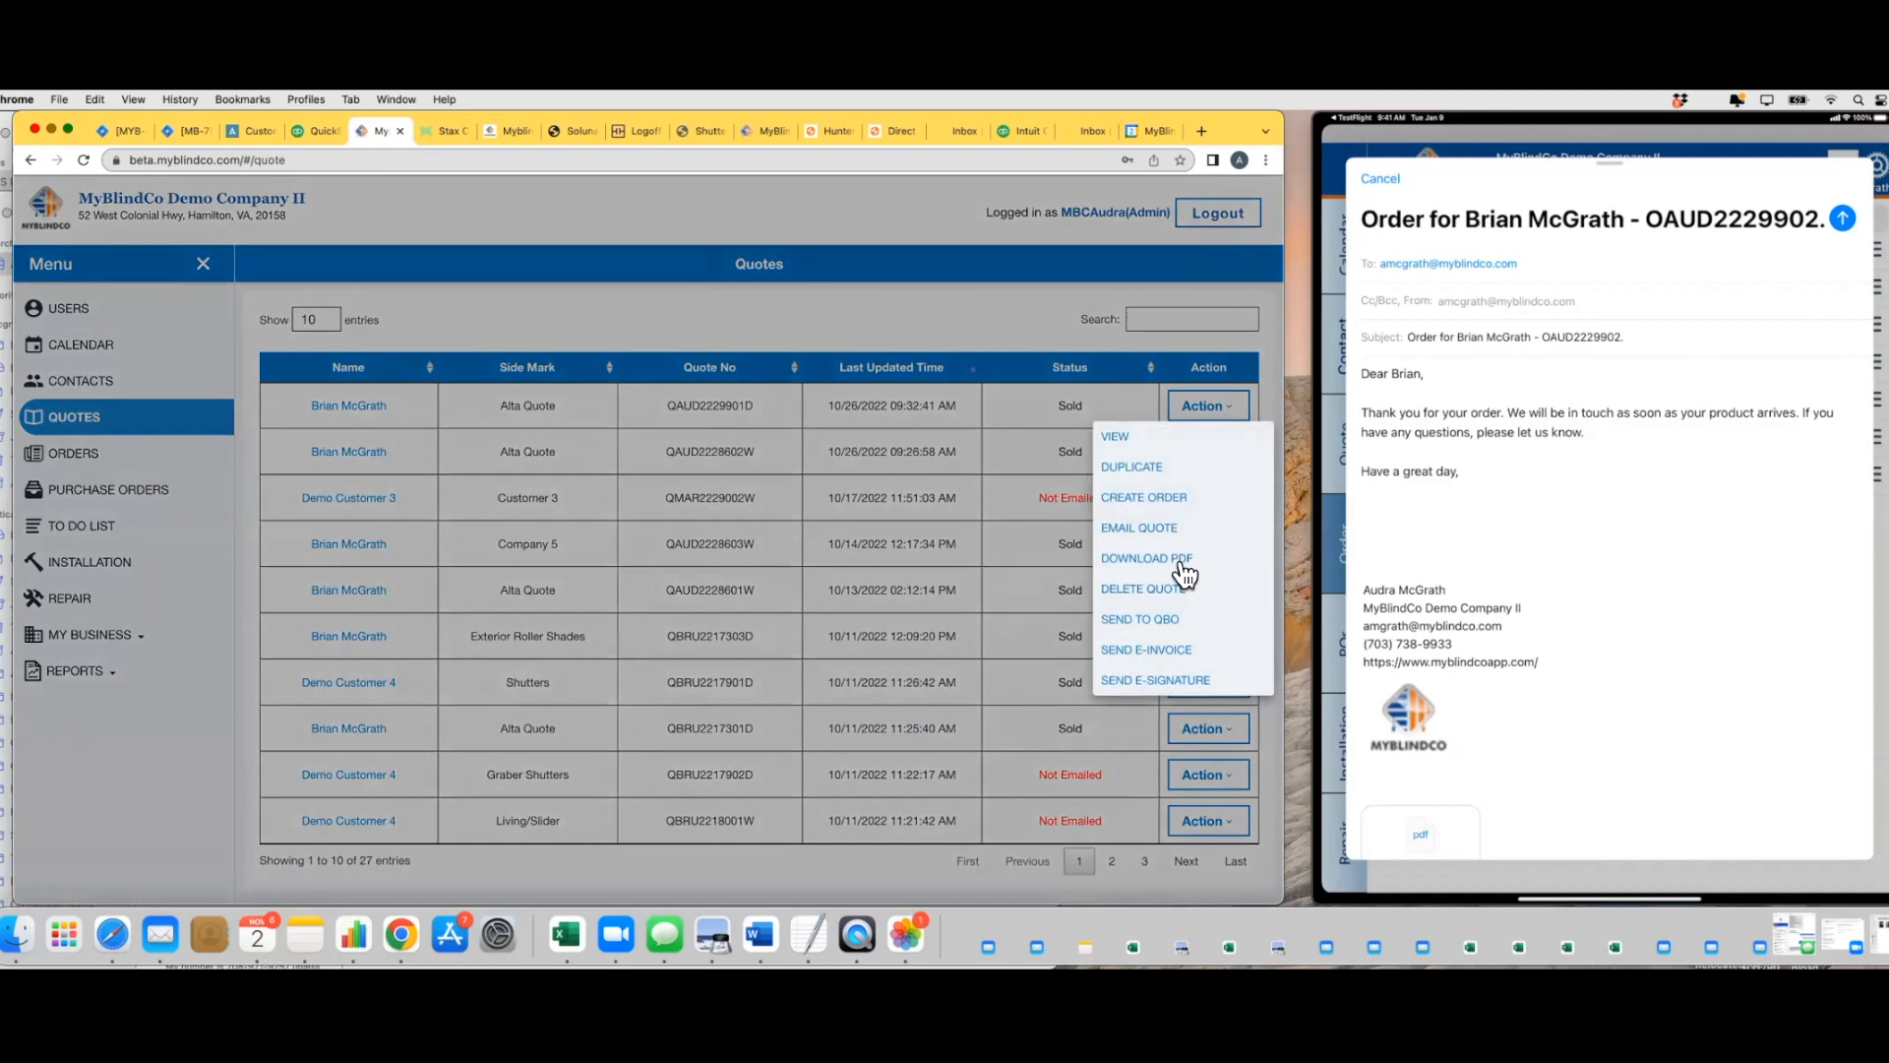
{"action": "left_click", "coordinate": [1157, 650]}
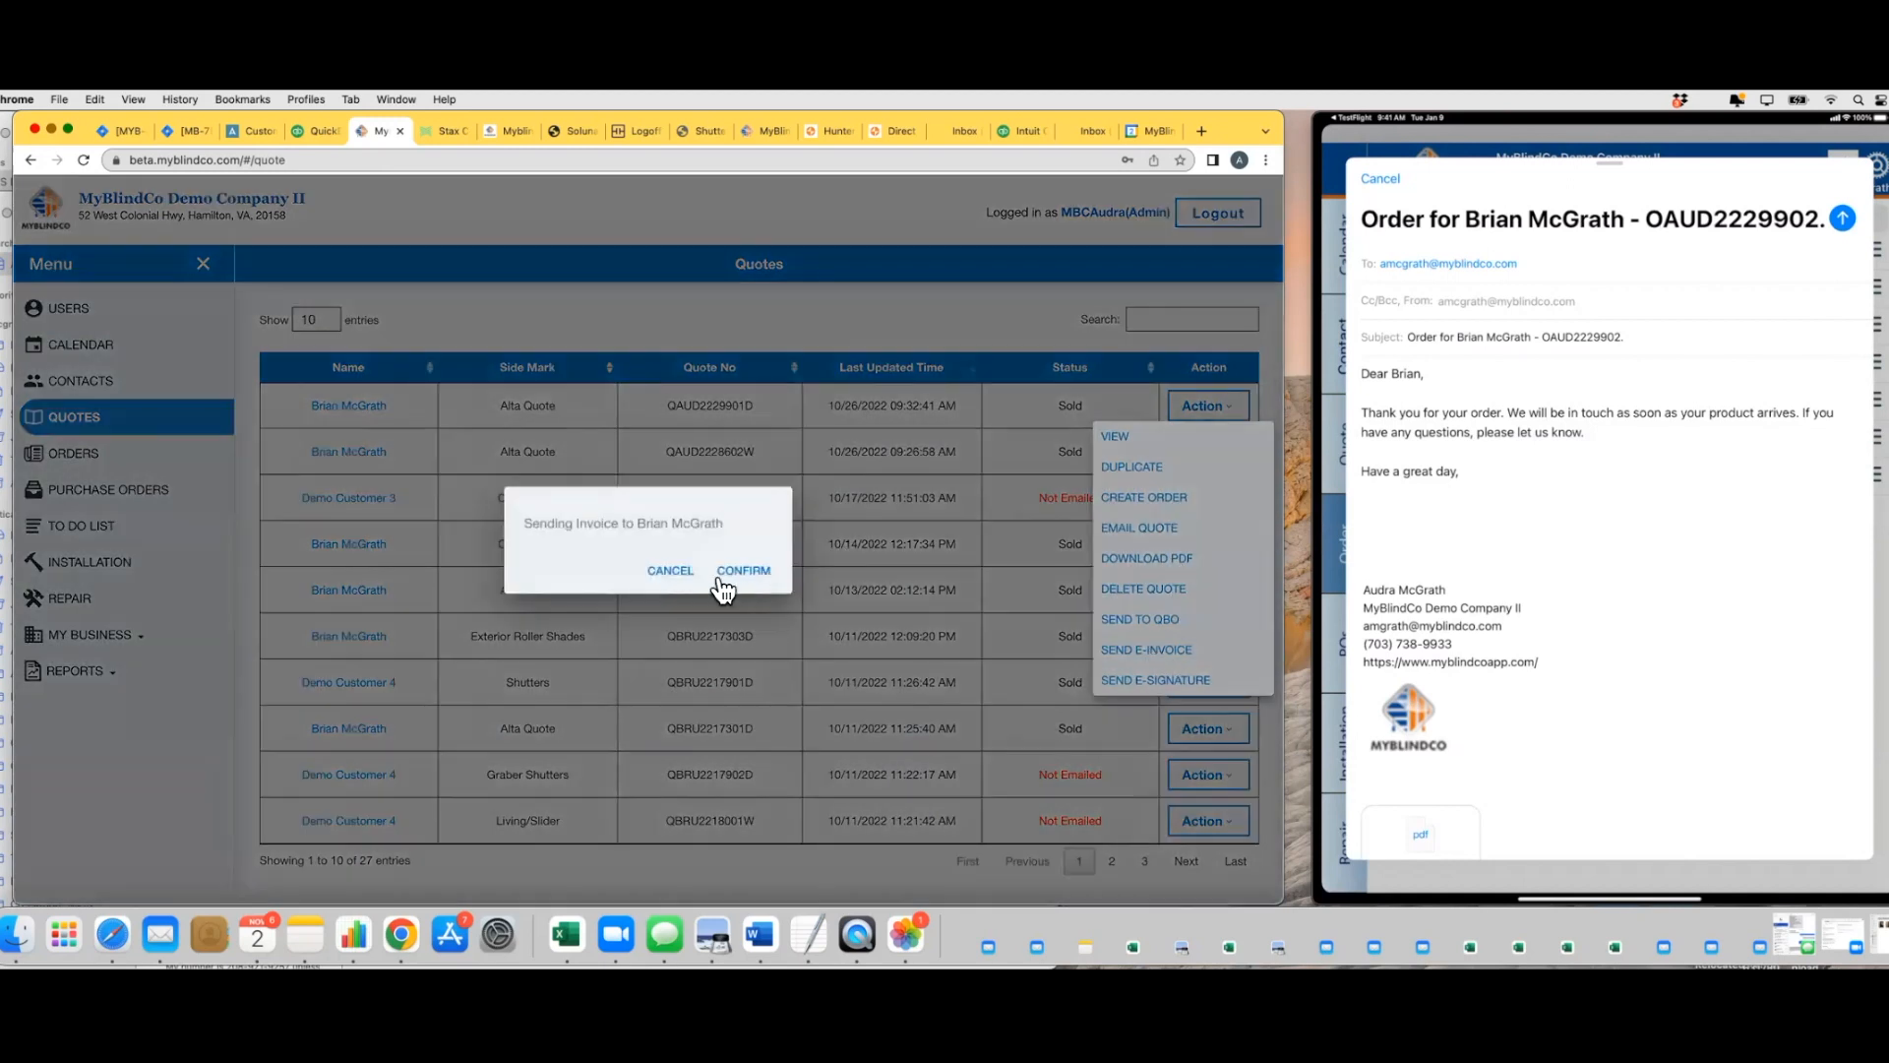
{"action": "left_click", "coordinate": [731, 570]}
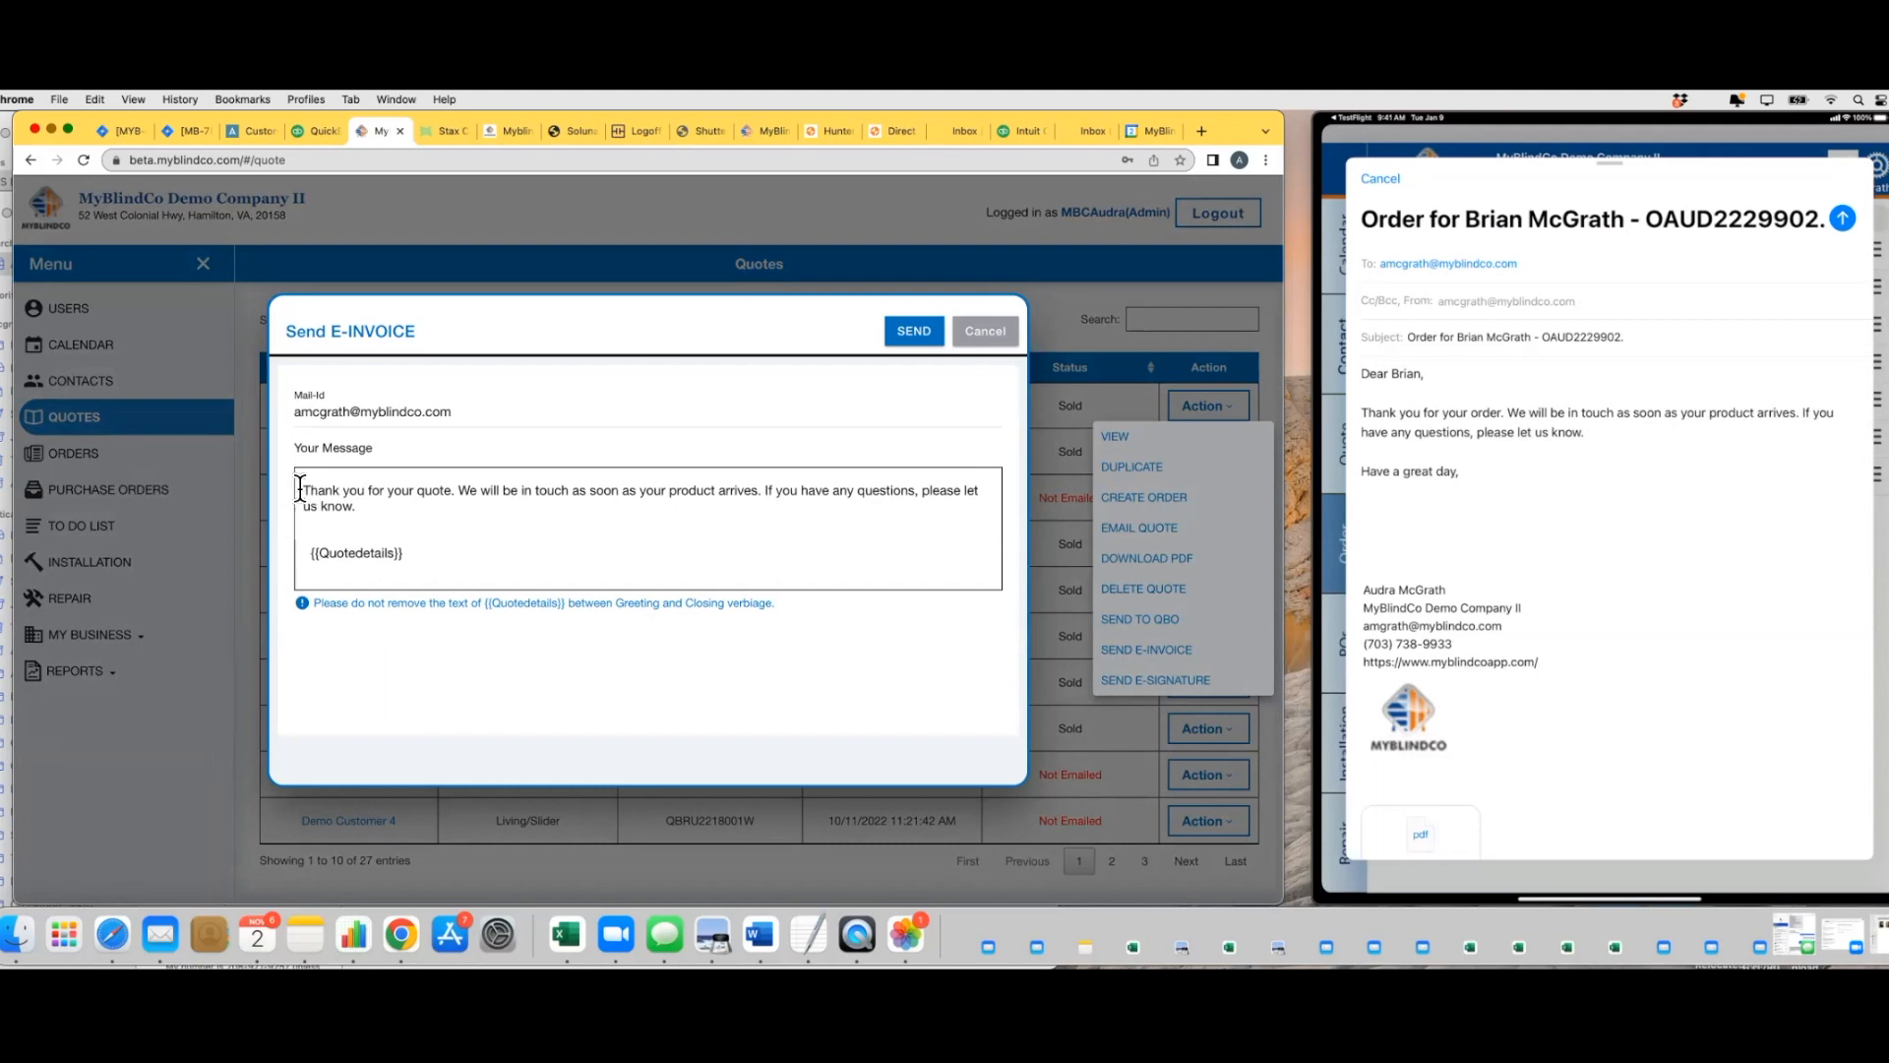
Delete and restore the greeting in the quote's e-invoice message, and cancel the e-invoice without sending it
{"action": "left_click_drag", "start_coordinate": [305, 492], "coordinate": [385, 509]}
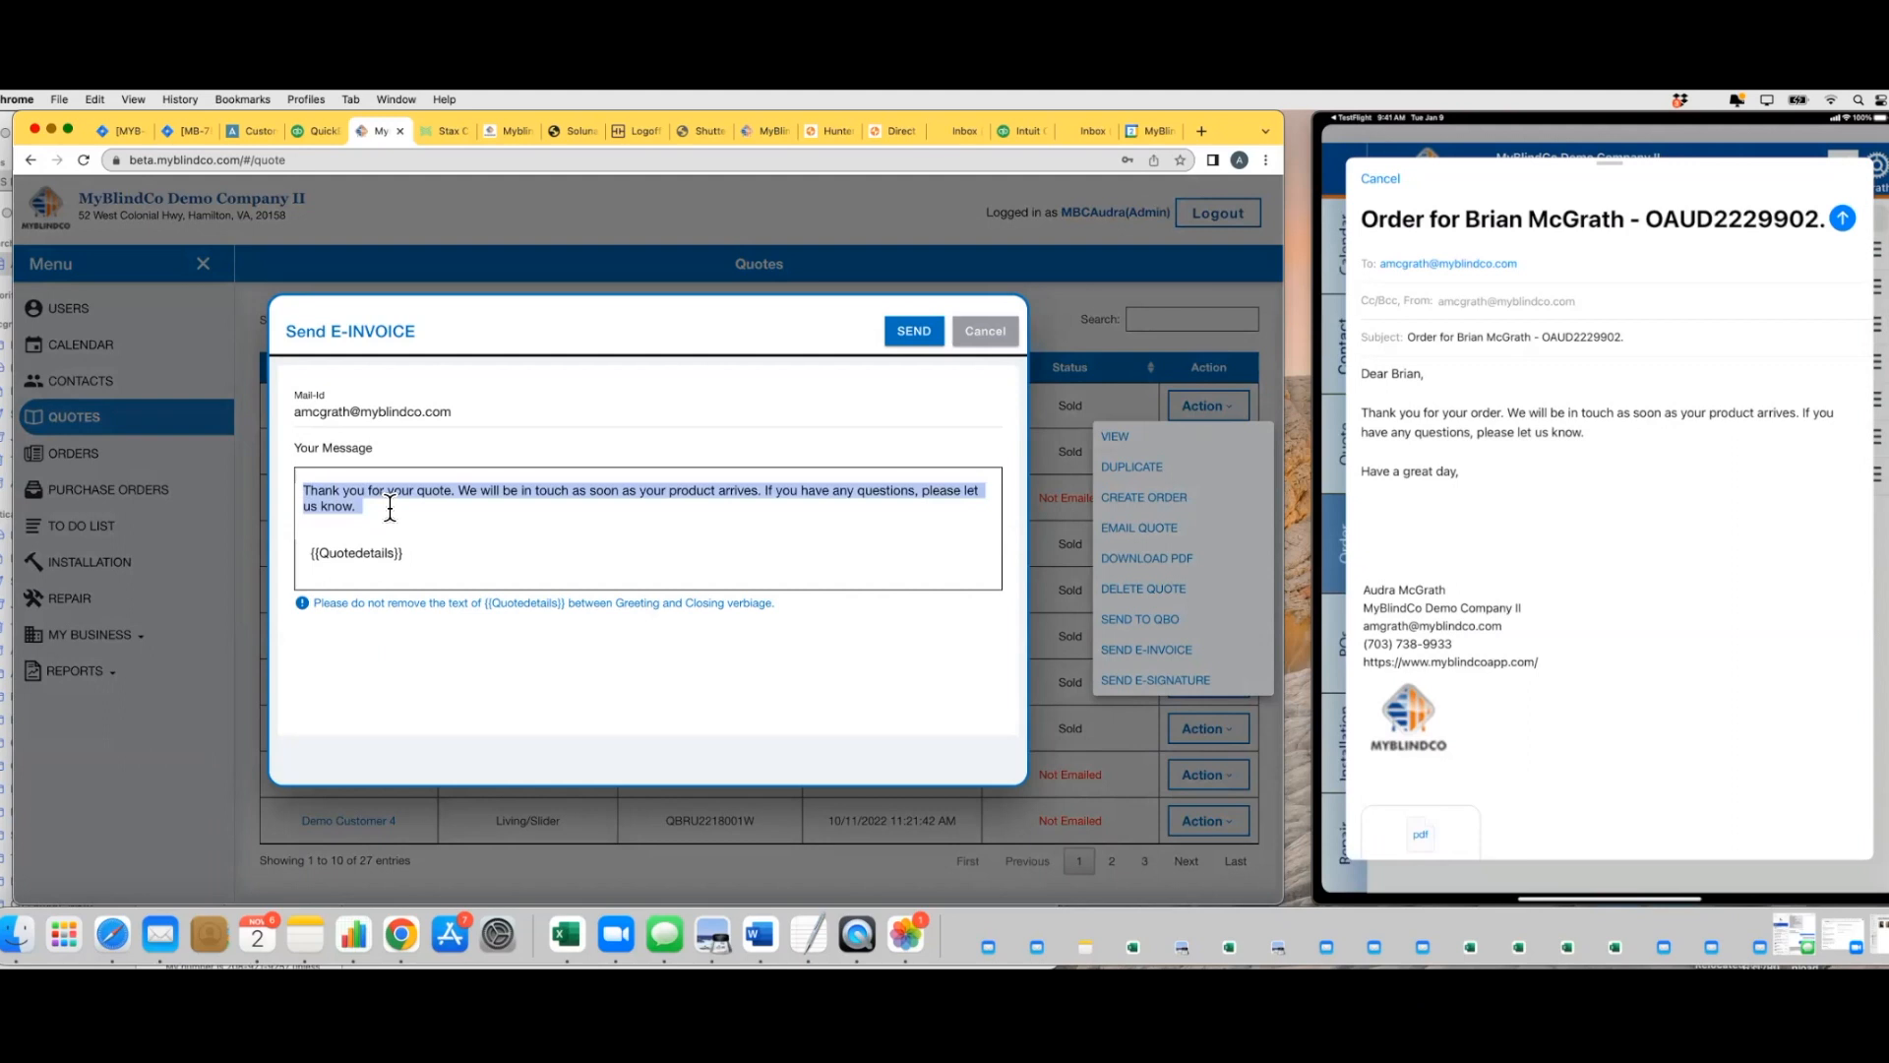
{"action": "key", "text": "BackSpace"}
{"action": "key", "text": "super+z"}
{"action": "left_click", "coordinate": [985, 332]}
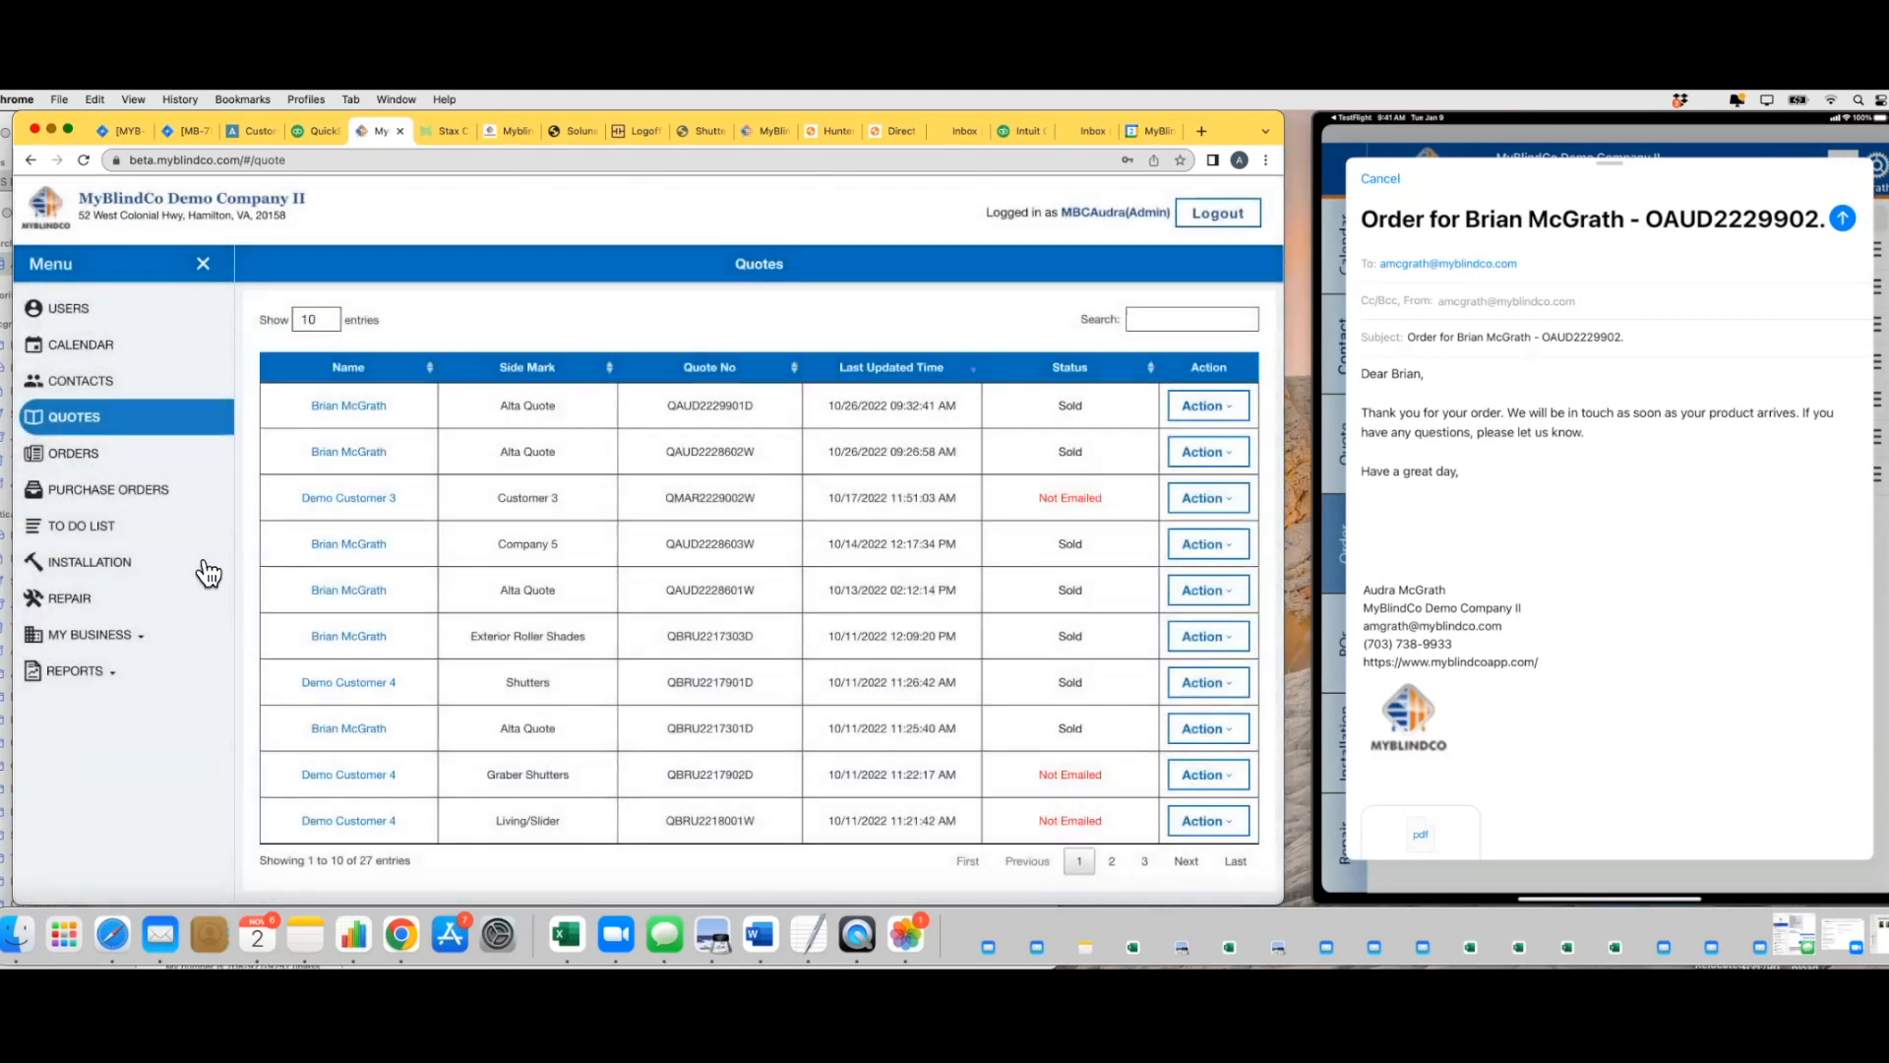
Review the e-invoice message of the second order in the Orders list and cancel it without sending
{"action": "left_click", "coordinate": [103, 457]}
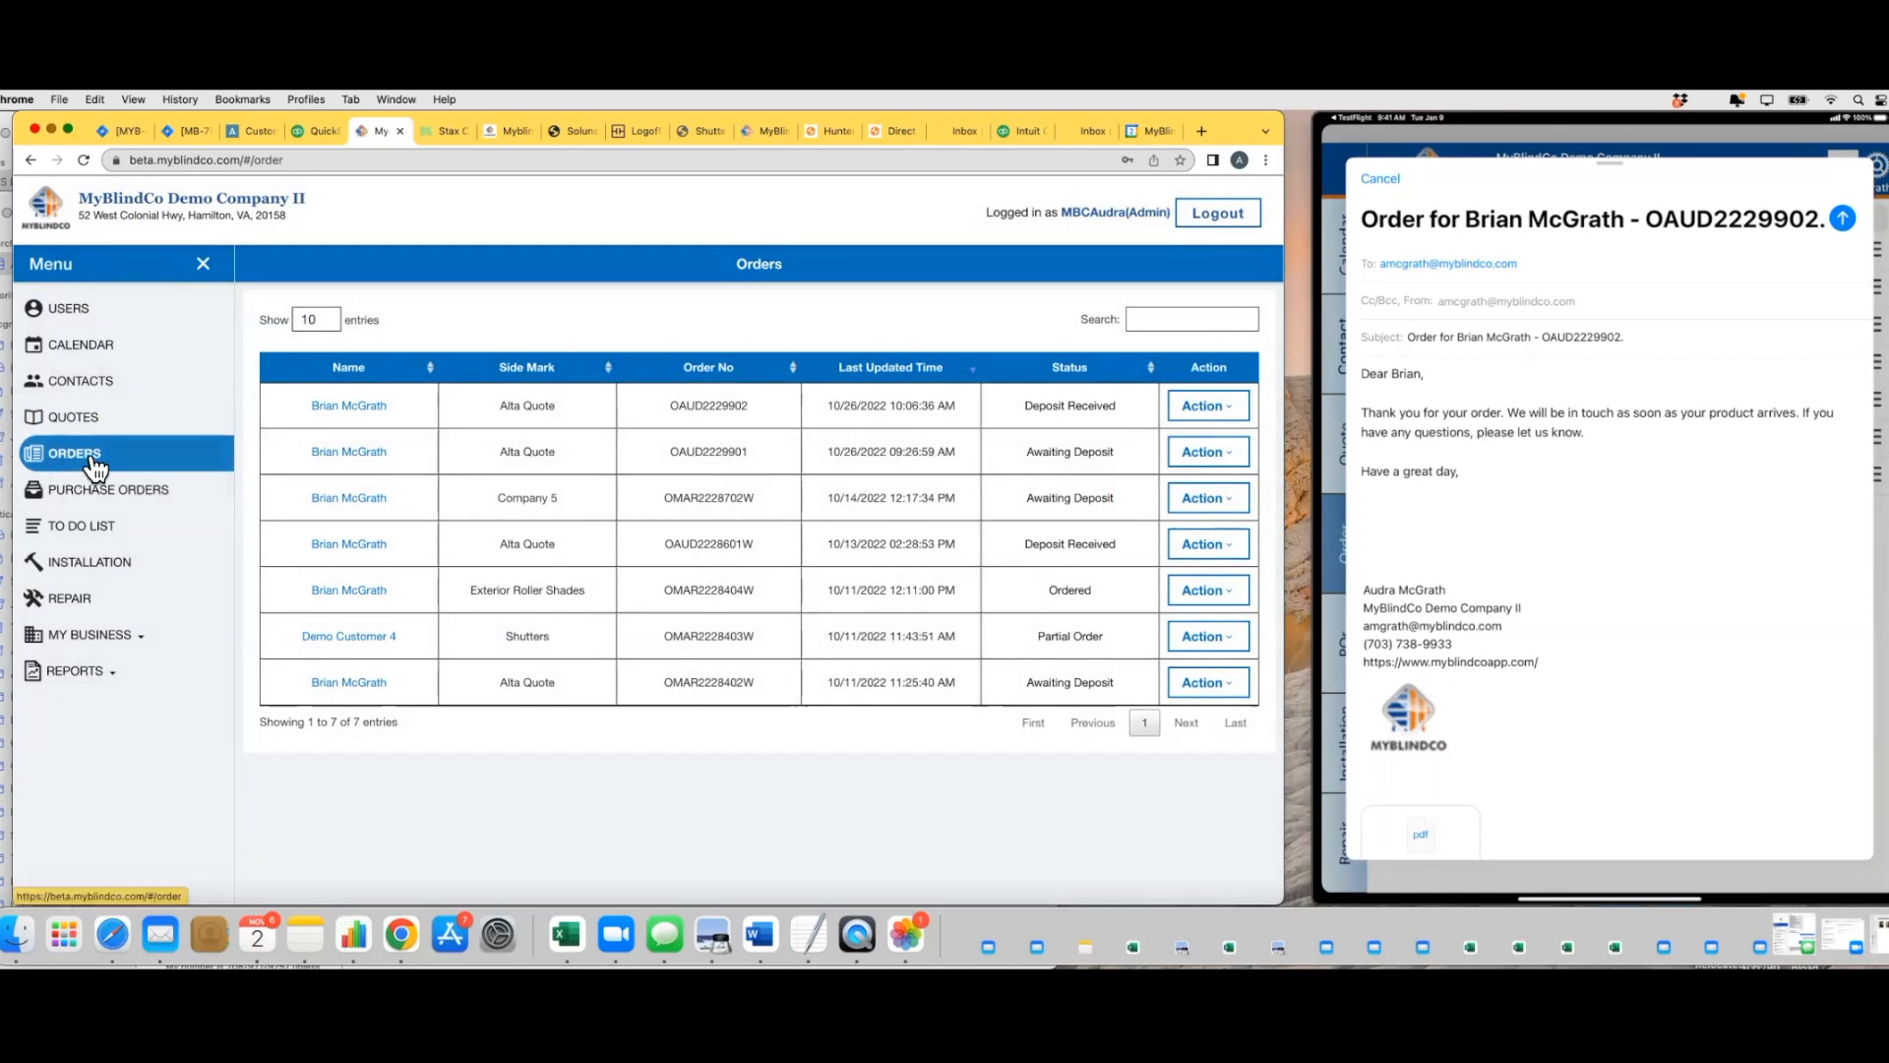
{"action": "left_click", "coordinate": [1208, 452]}
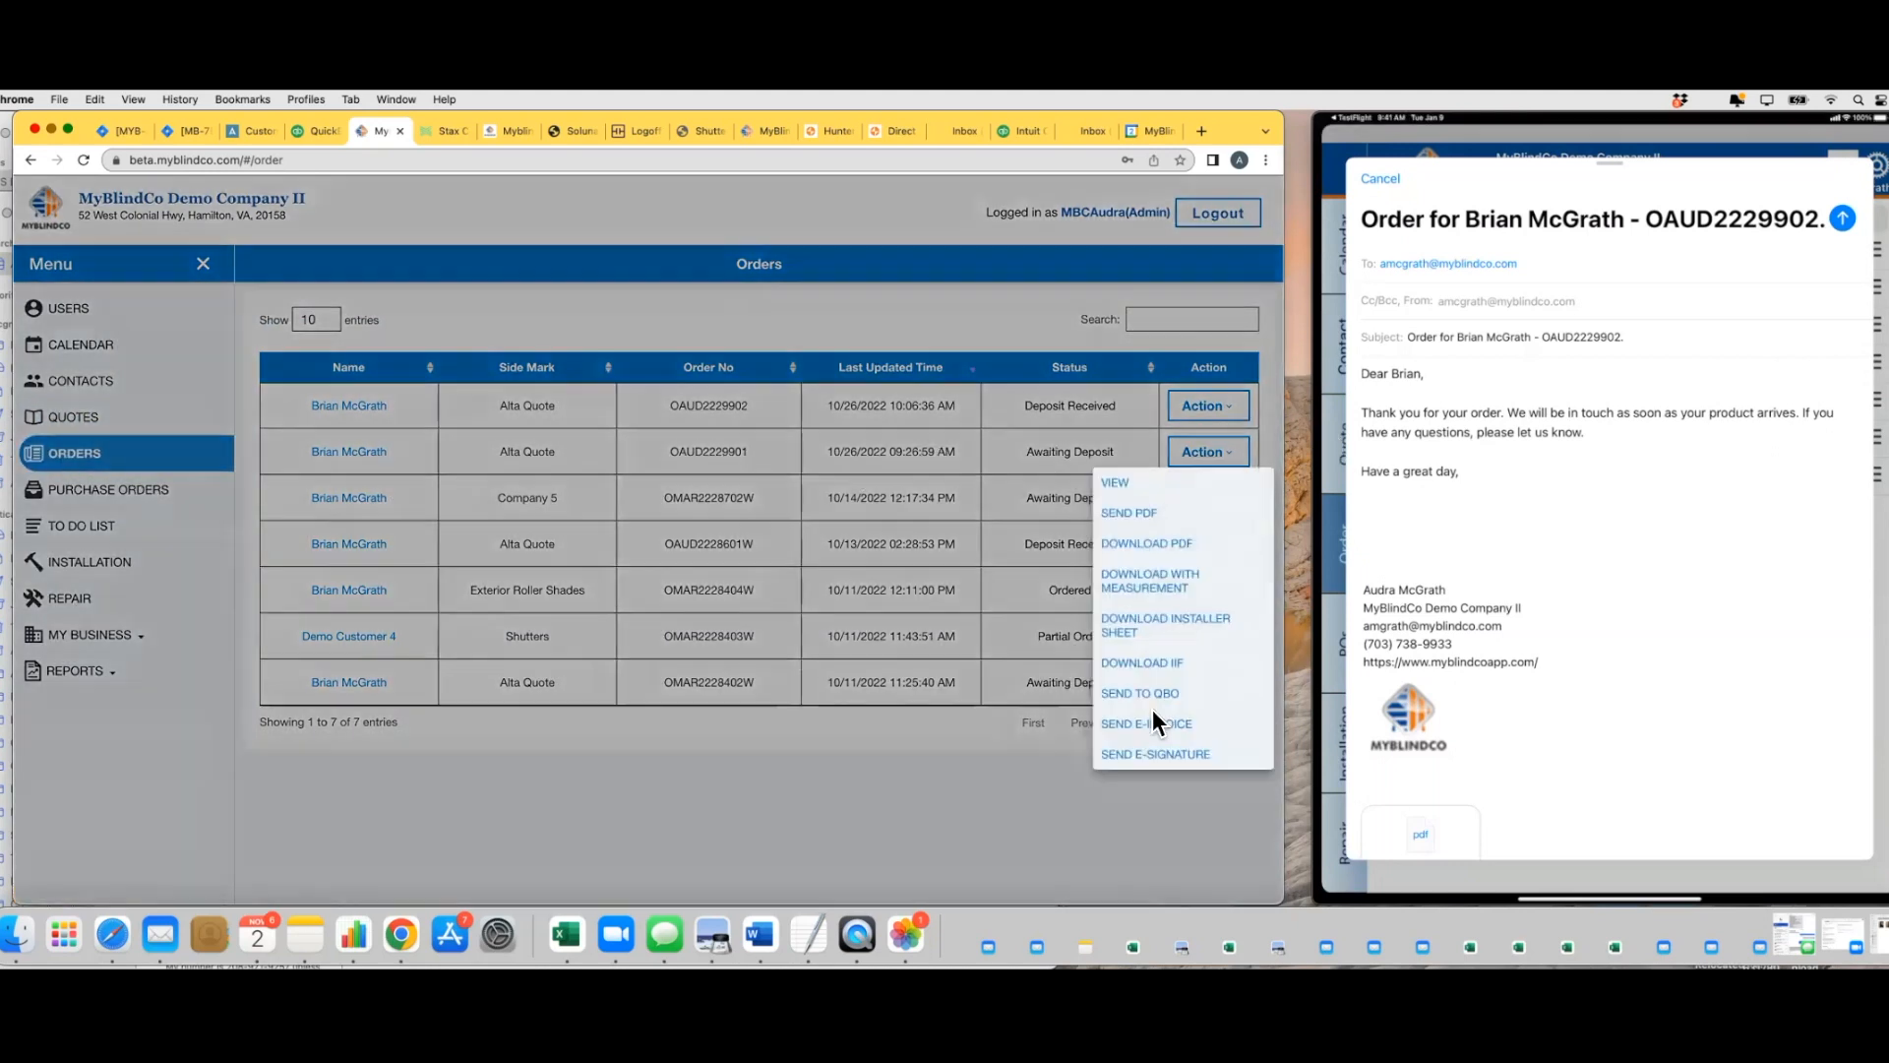
{"action": "left_click", "coordinate": [1153, 714]}
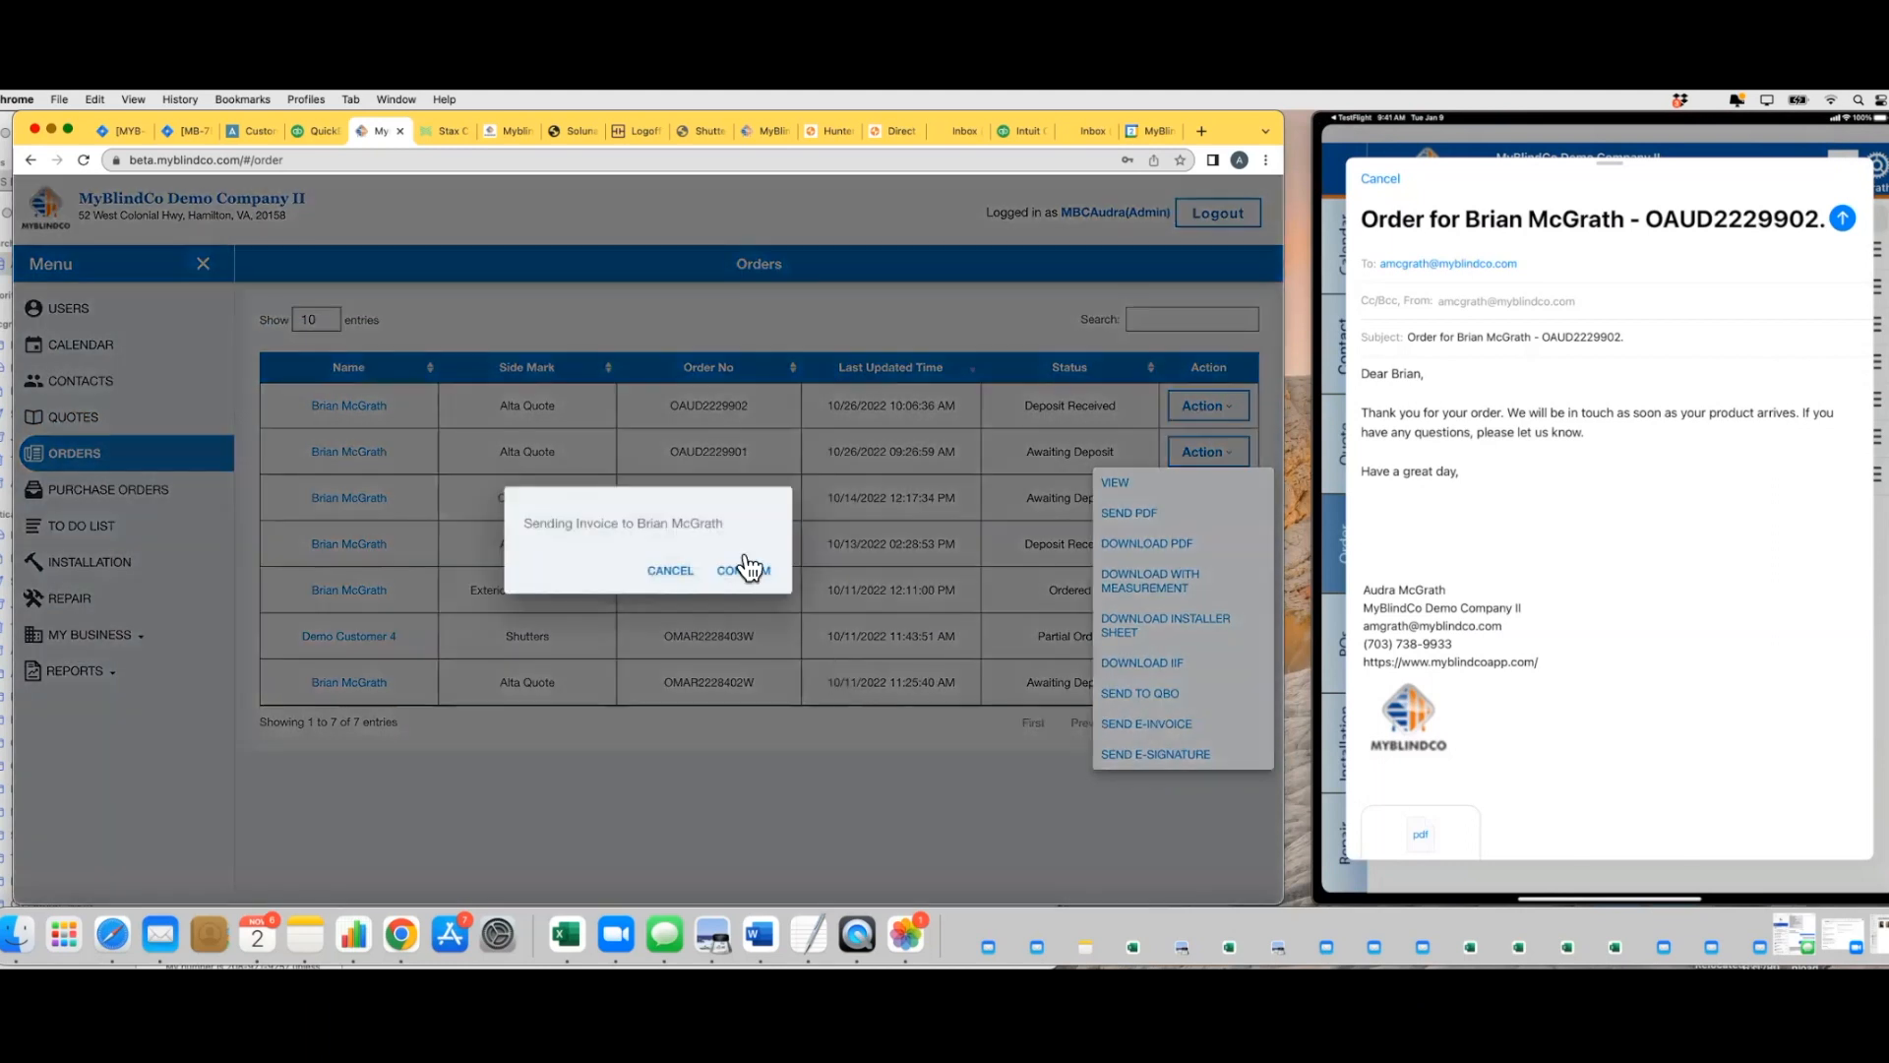
{"action": "left_click", "coordinate": [744, 572]}
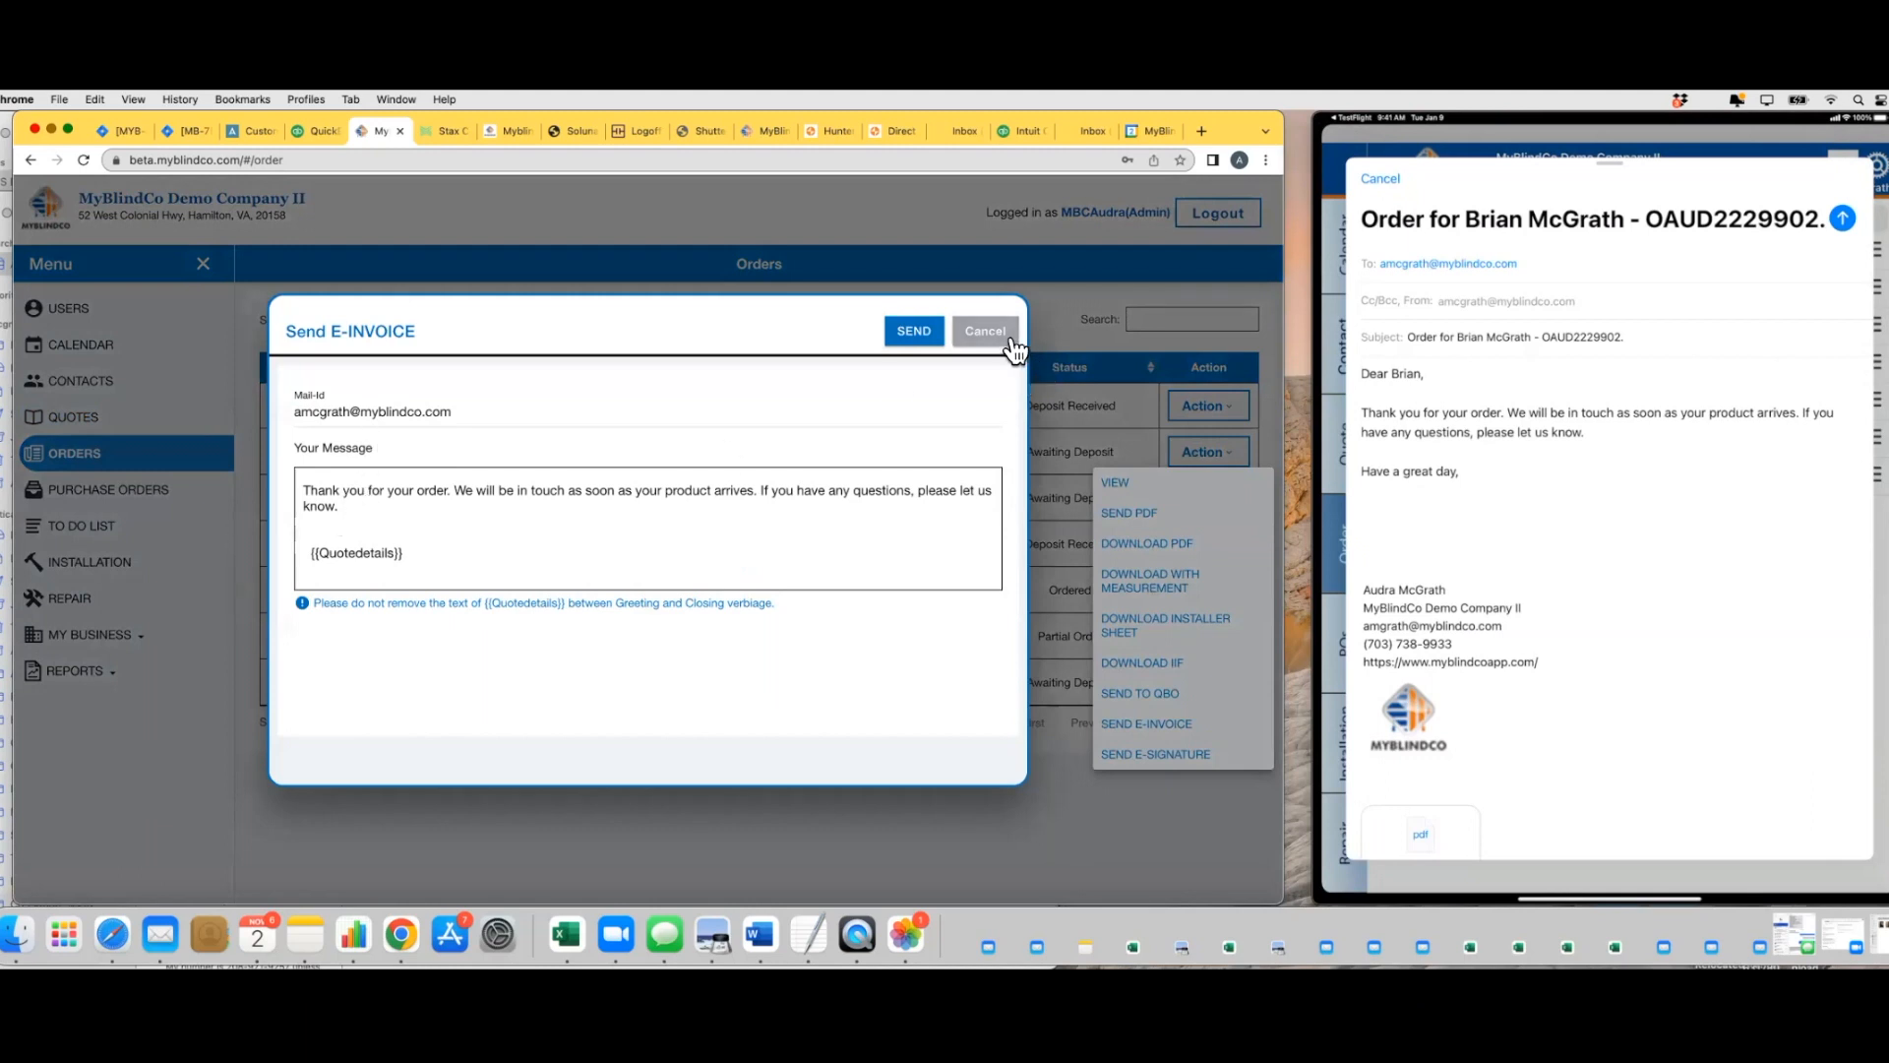
{"action": "left_click", "coordinate": [985, 331]}
Return to the business Customize settings and view the e-invoice and payment order email verbiage fields
{"action": "left_click", "coordinate": [139, 637]}
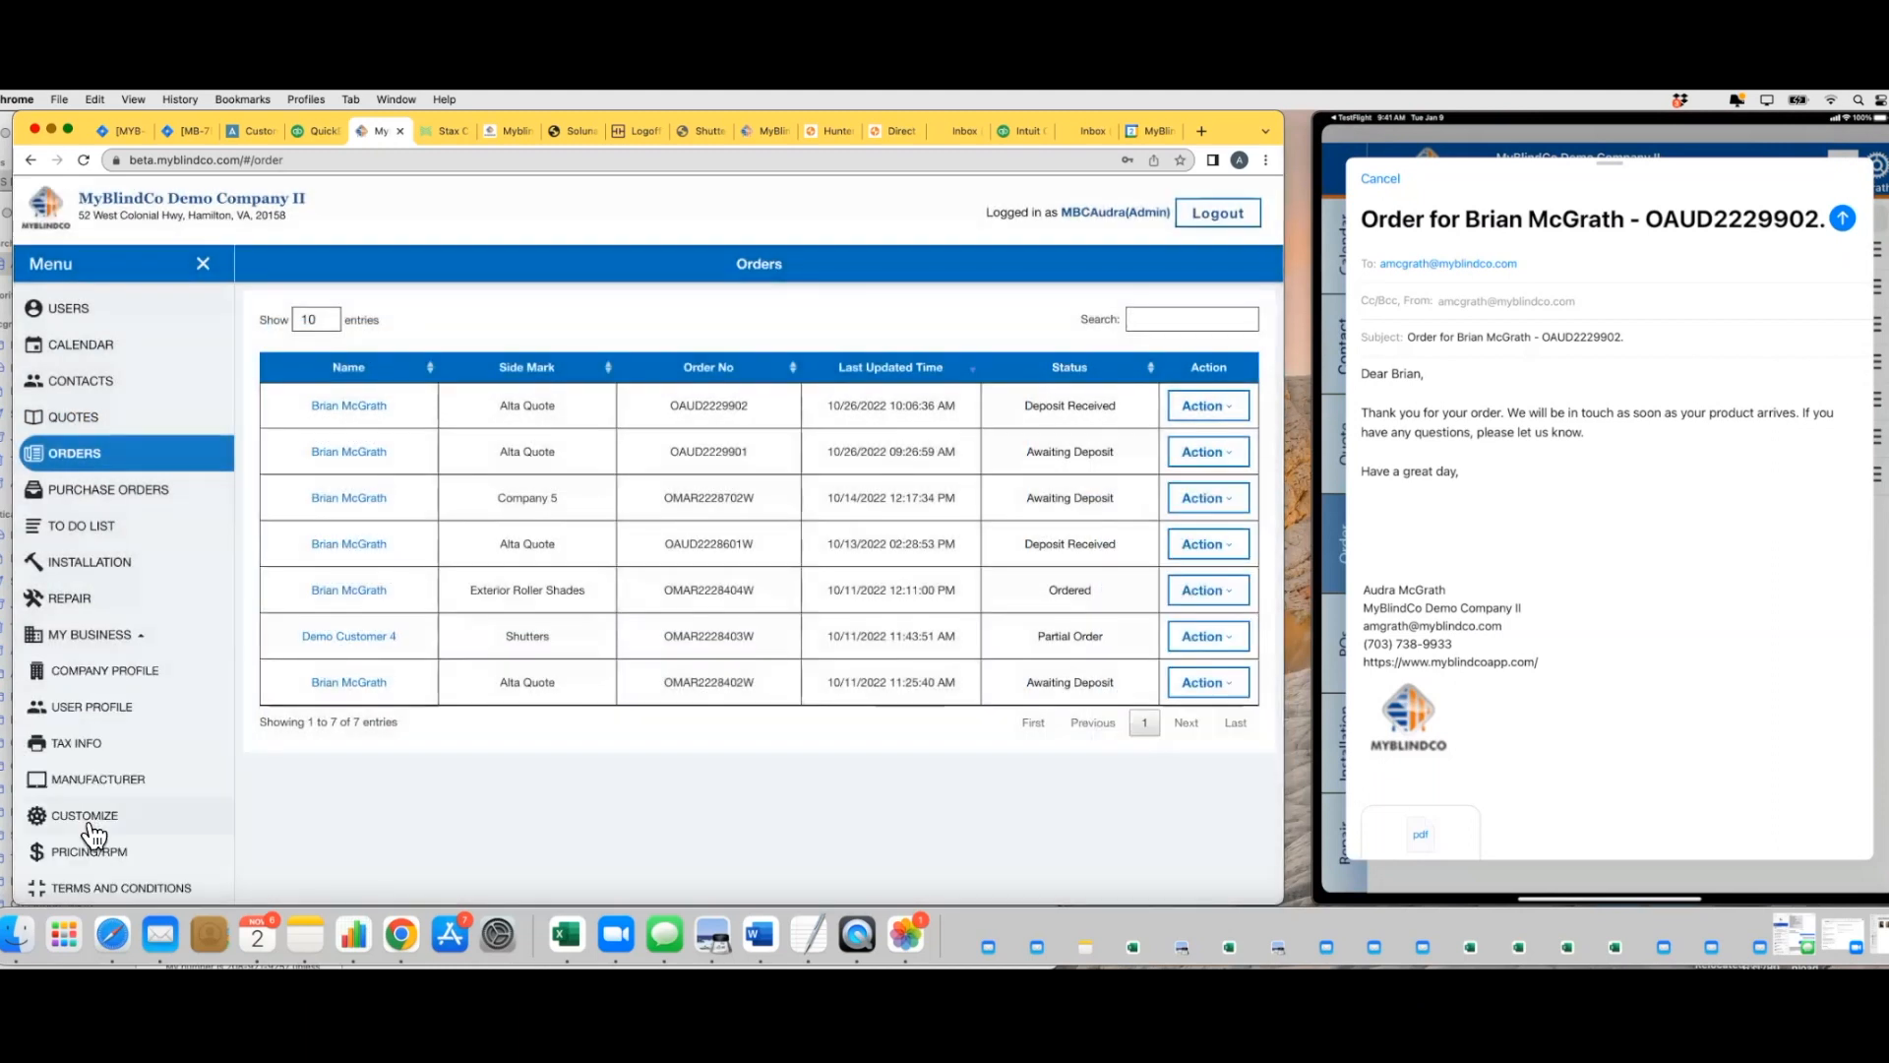
{"action": "left_click", "coordinate": [91, 815]}
{"action": "scroll", "coordinate": [527, 642], "scroll_direction": "down", "scroll_amount": 10}
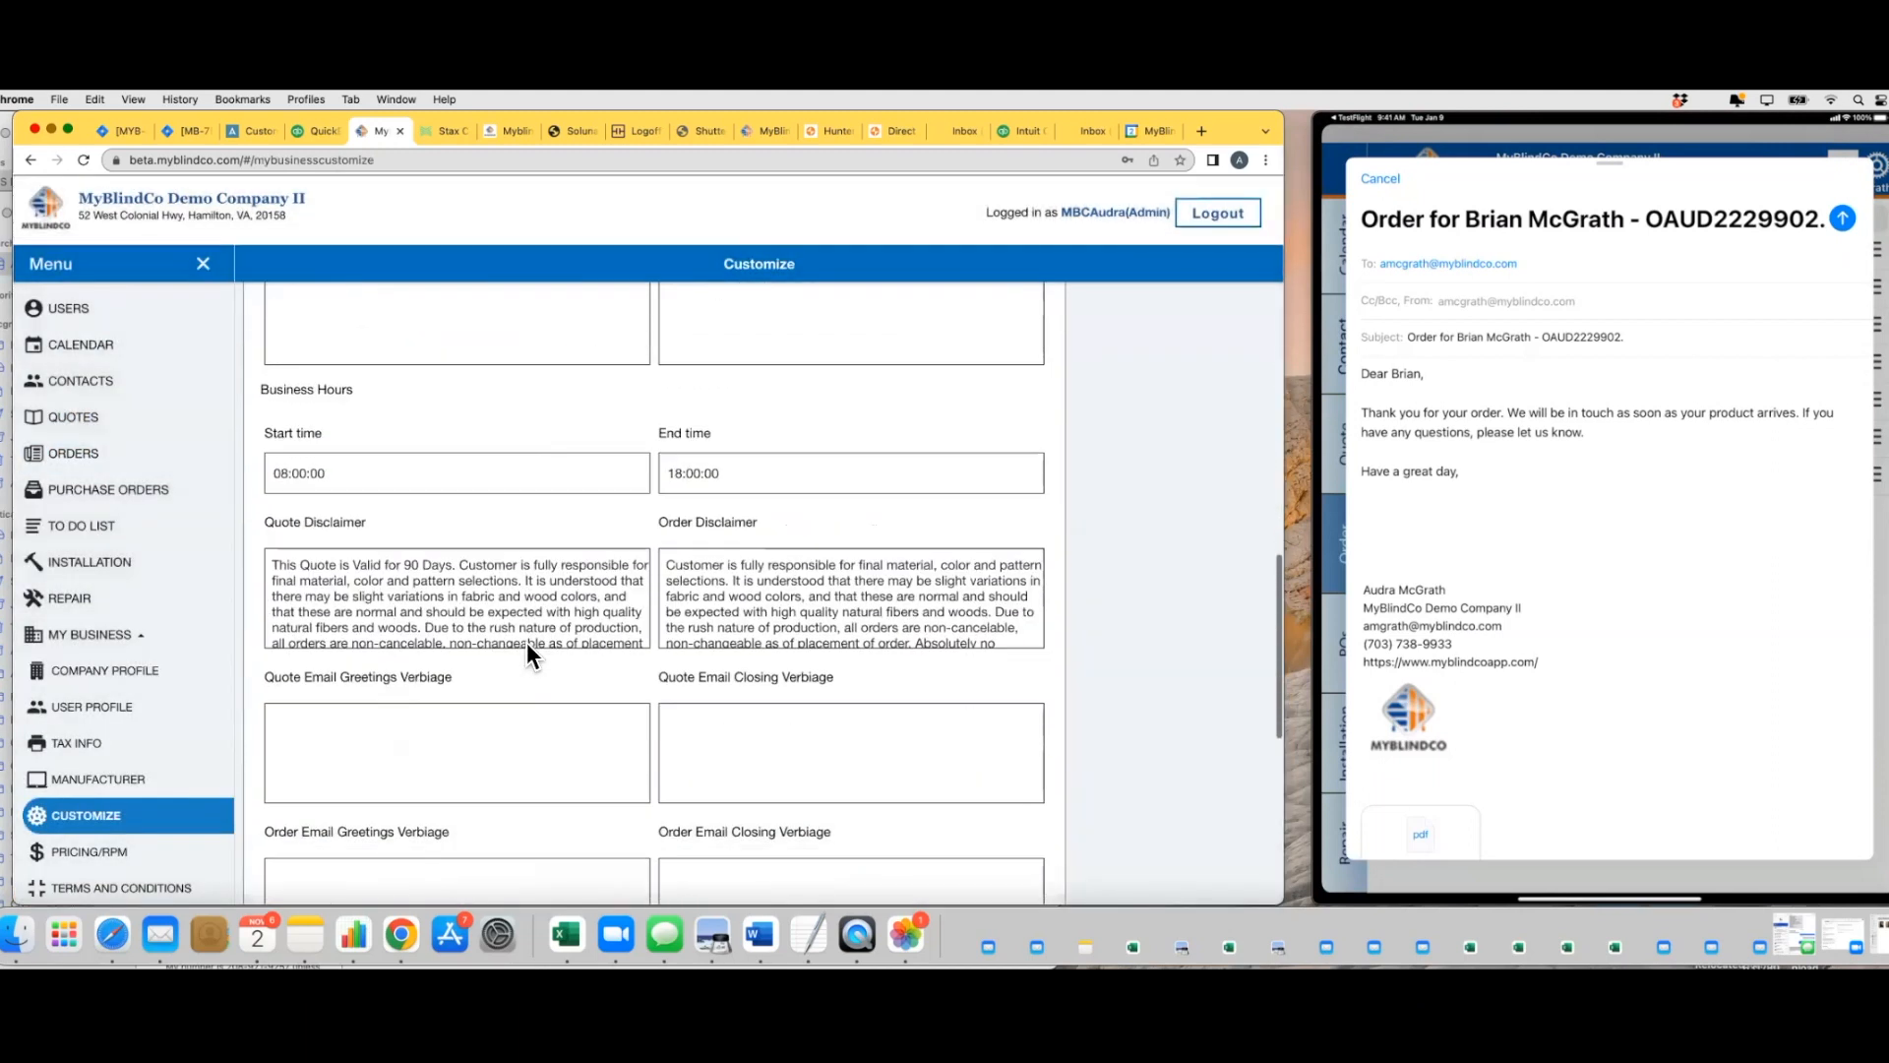
{"action": "scroll", "coordinate": [528, 642], "scroll_direction": "down", "scroll_amount": 4}
{"action": "scroll", "coordinate": [394, 620], "scroll_direction": "down", "scroll_amount": 3}
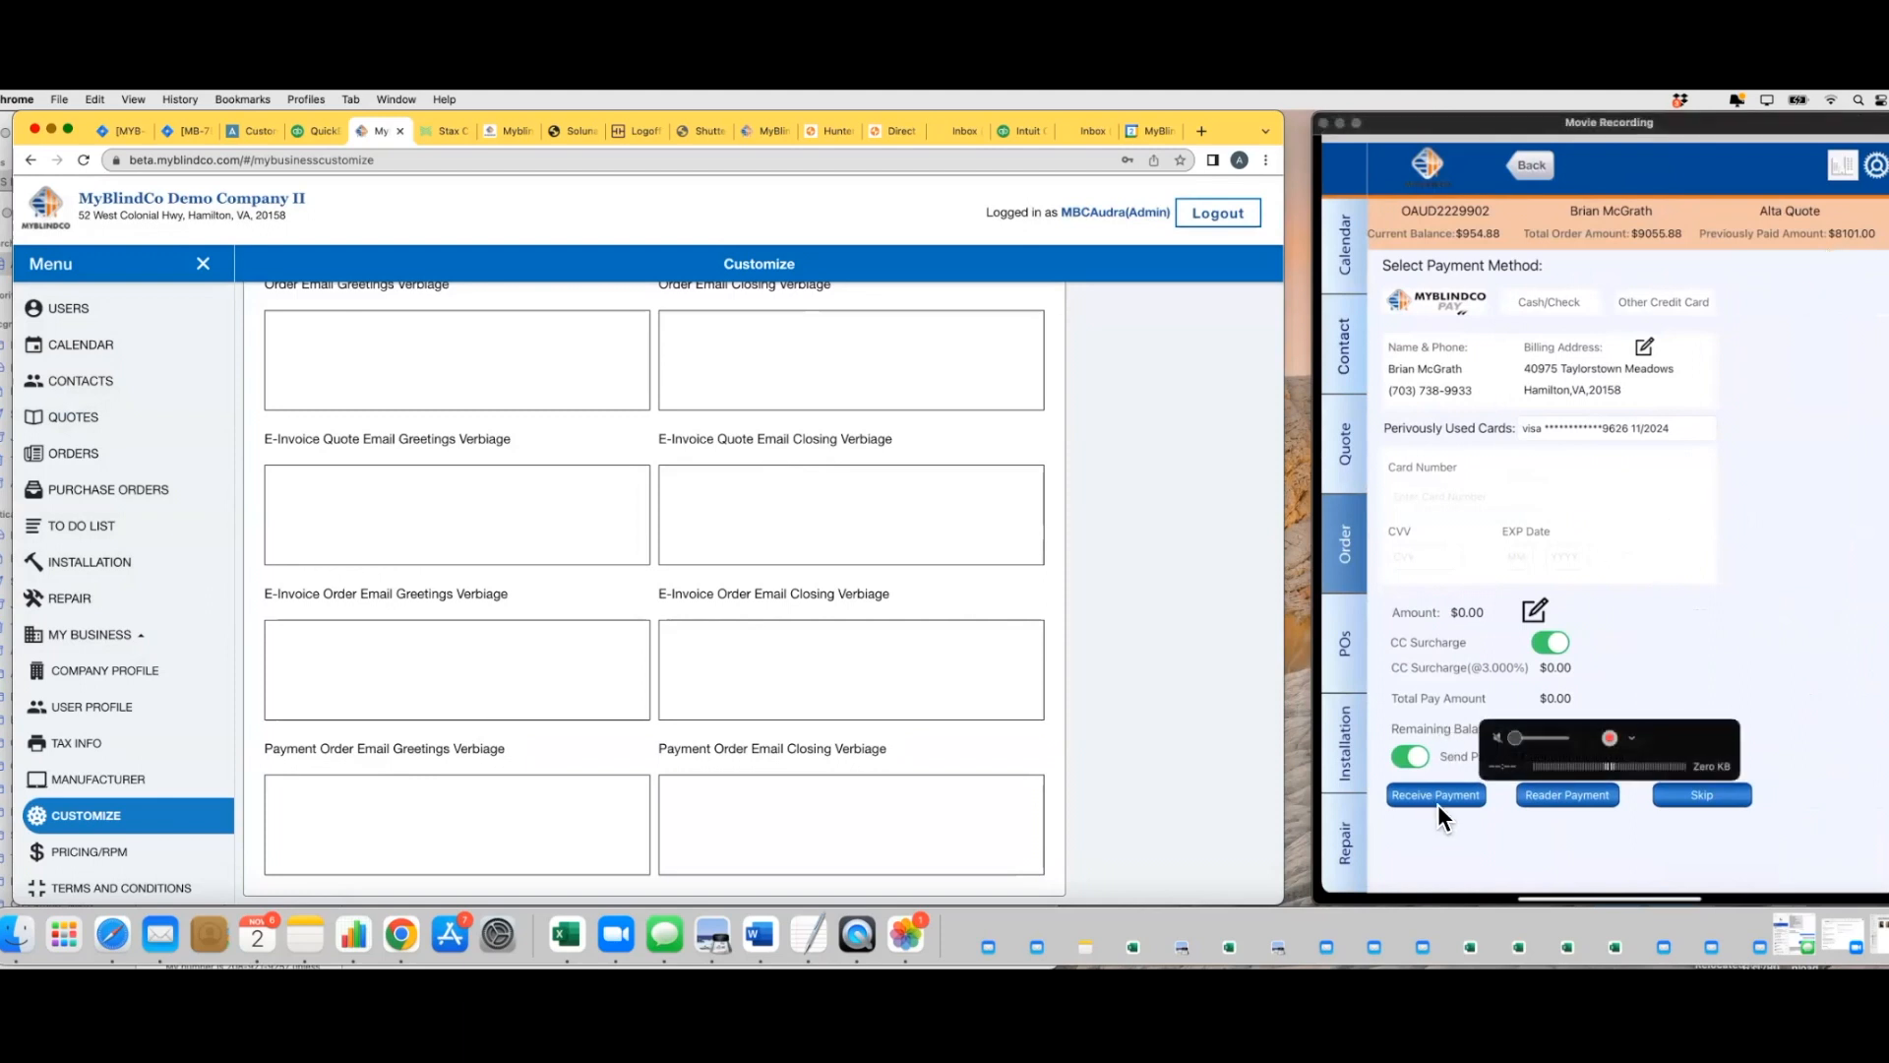
{"action": "left_click", "coordinate": [1677, 736]}
{"action": "left_click_drag", "start_coordinate": [1717, 720], "coordinate": [1878, 504]}
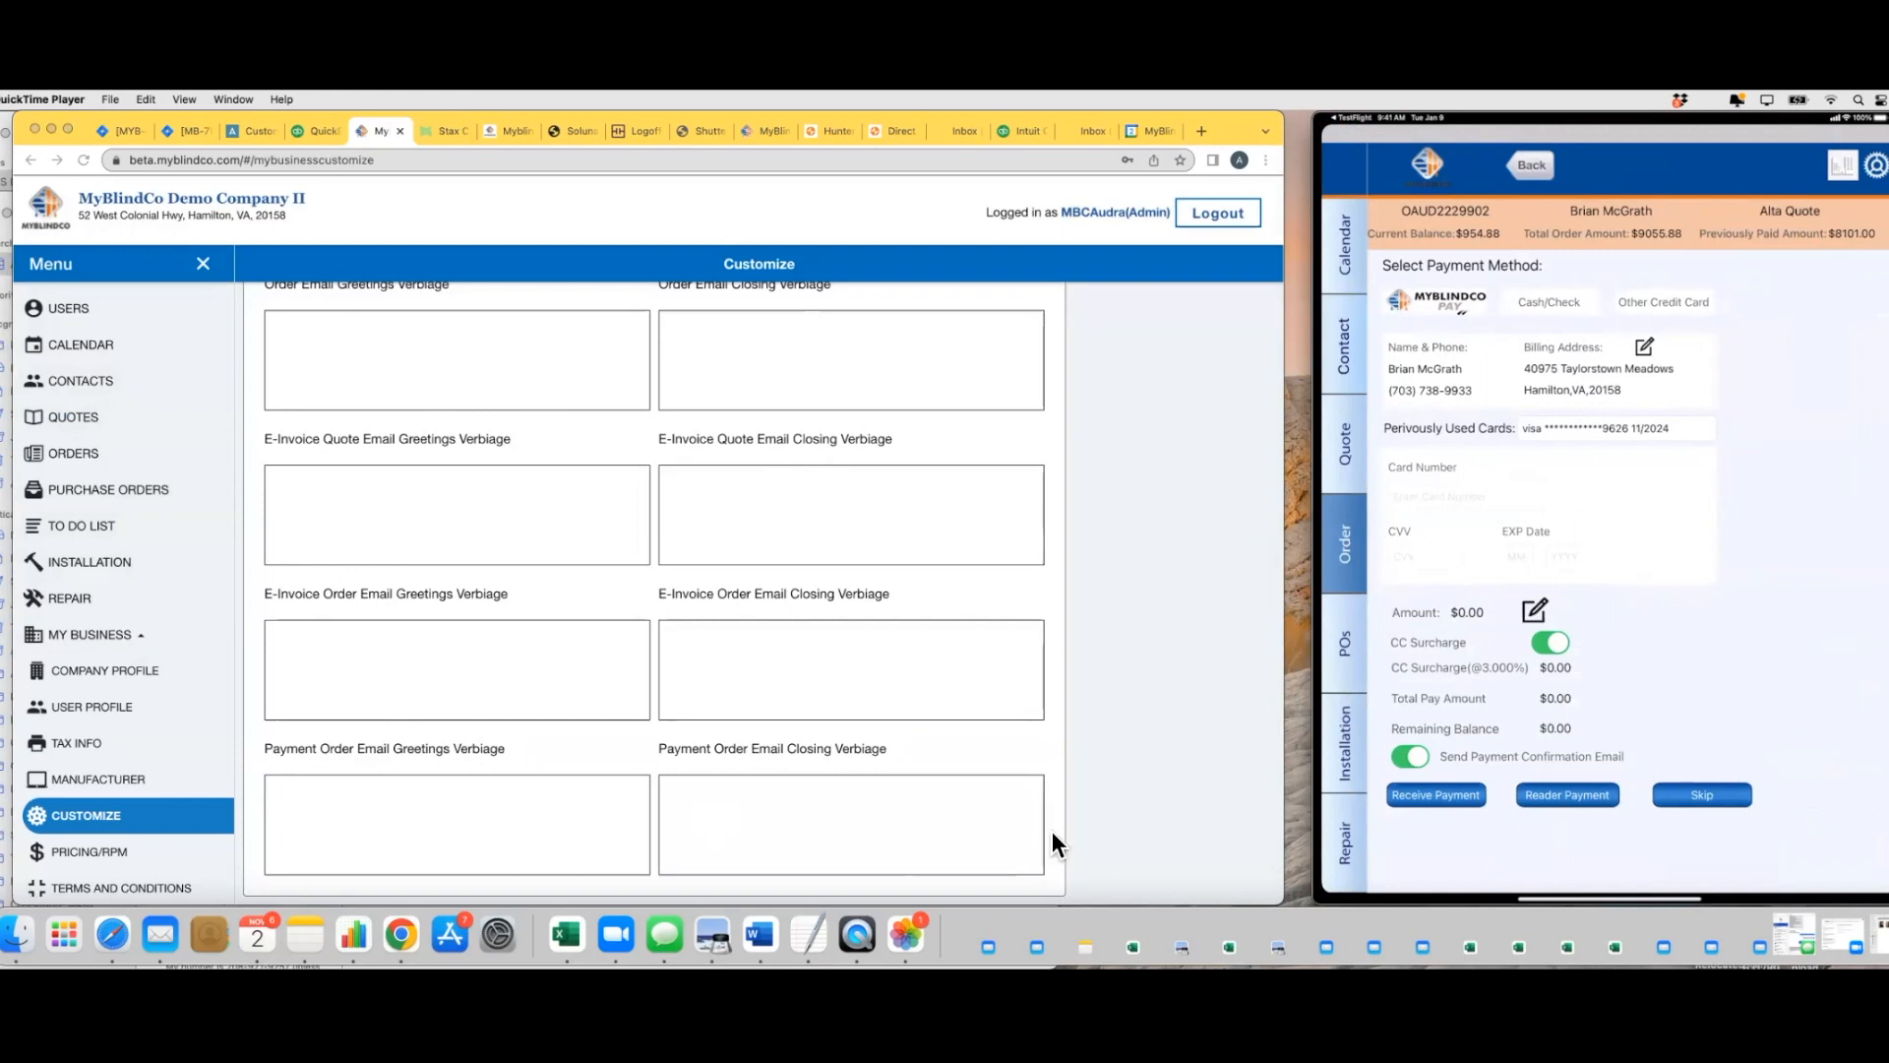
{"action": "scroll", "coordinate": [410, 822], "scroll_direction": "up", "scroll_amount": 1}
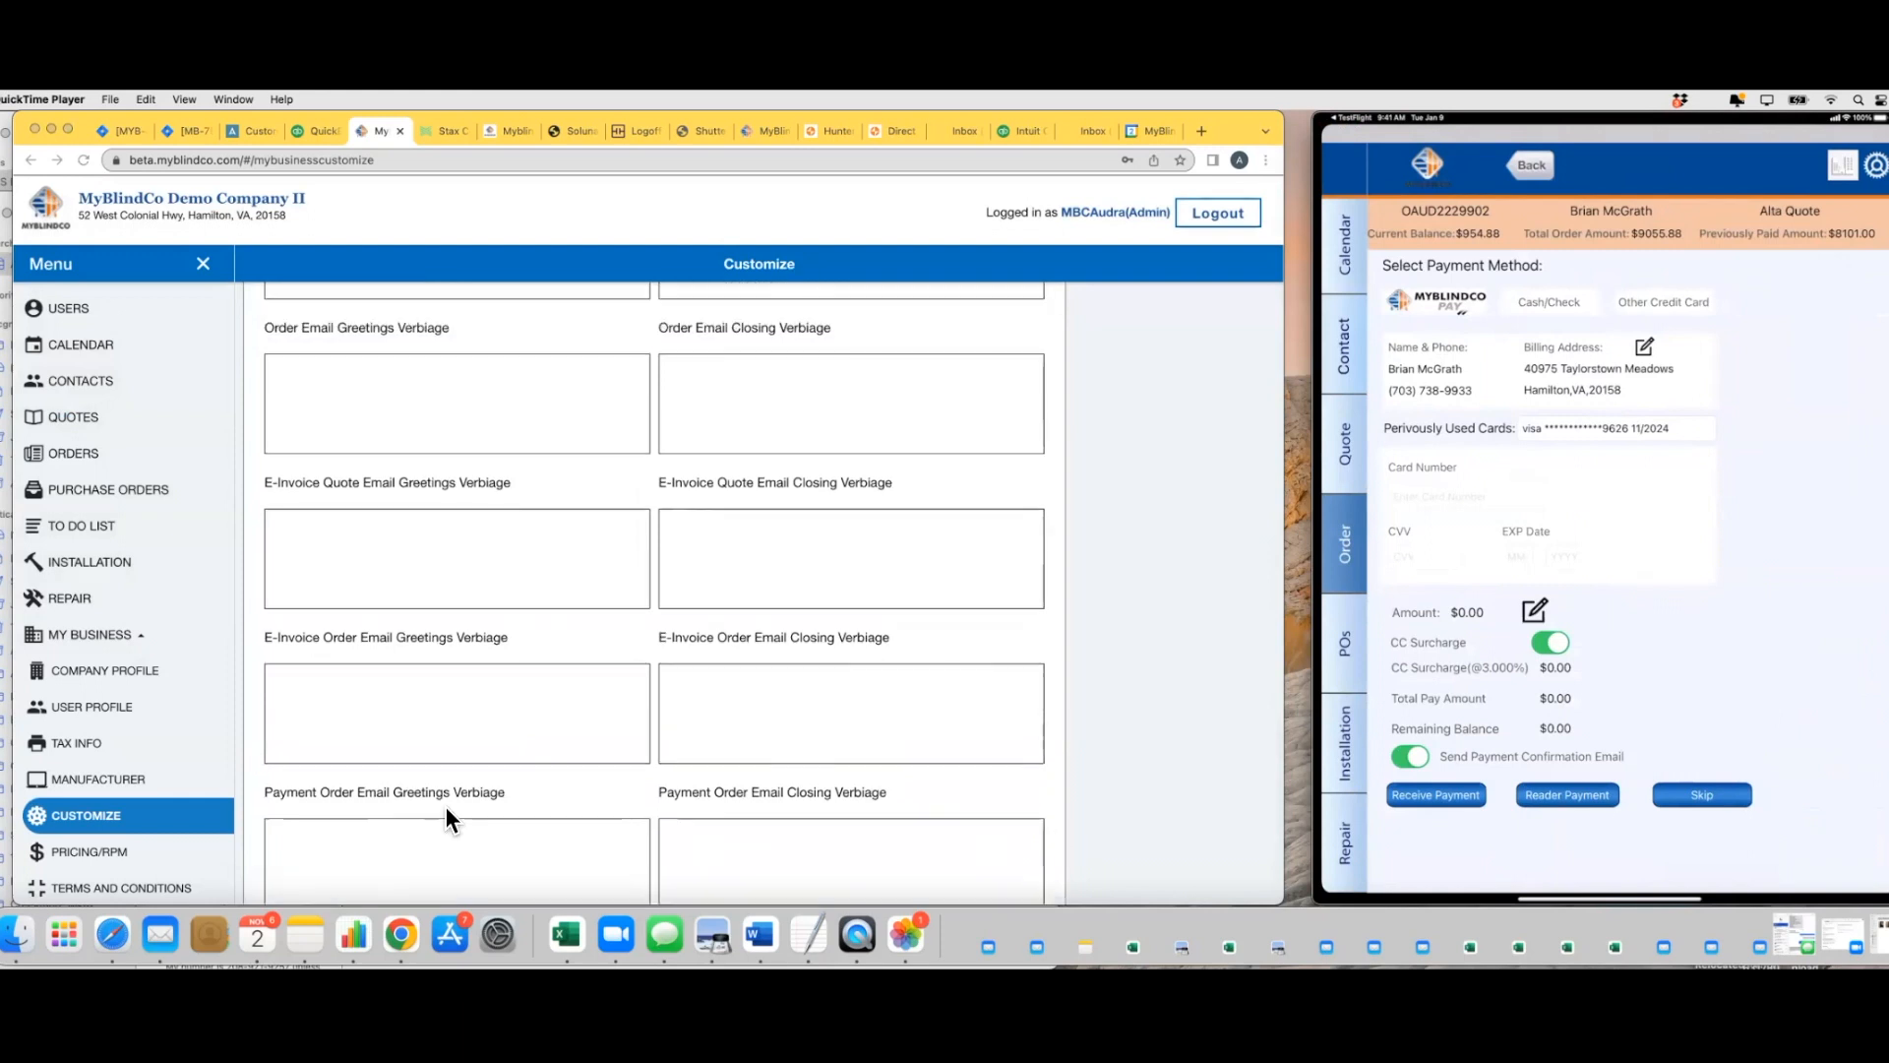